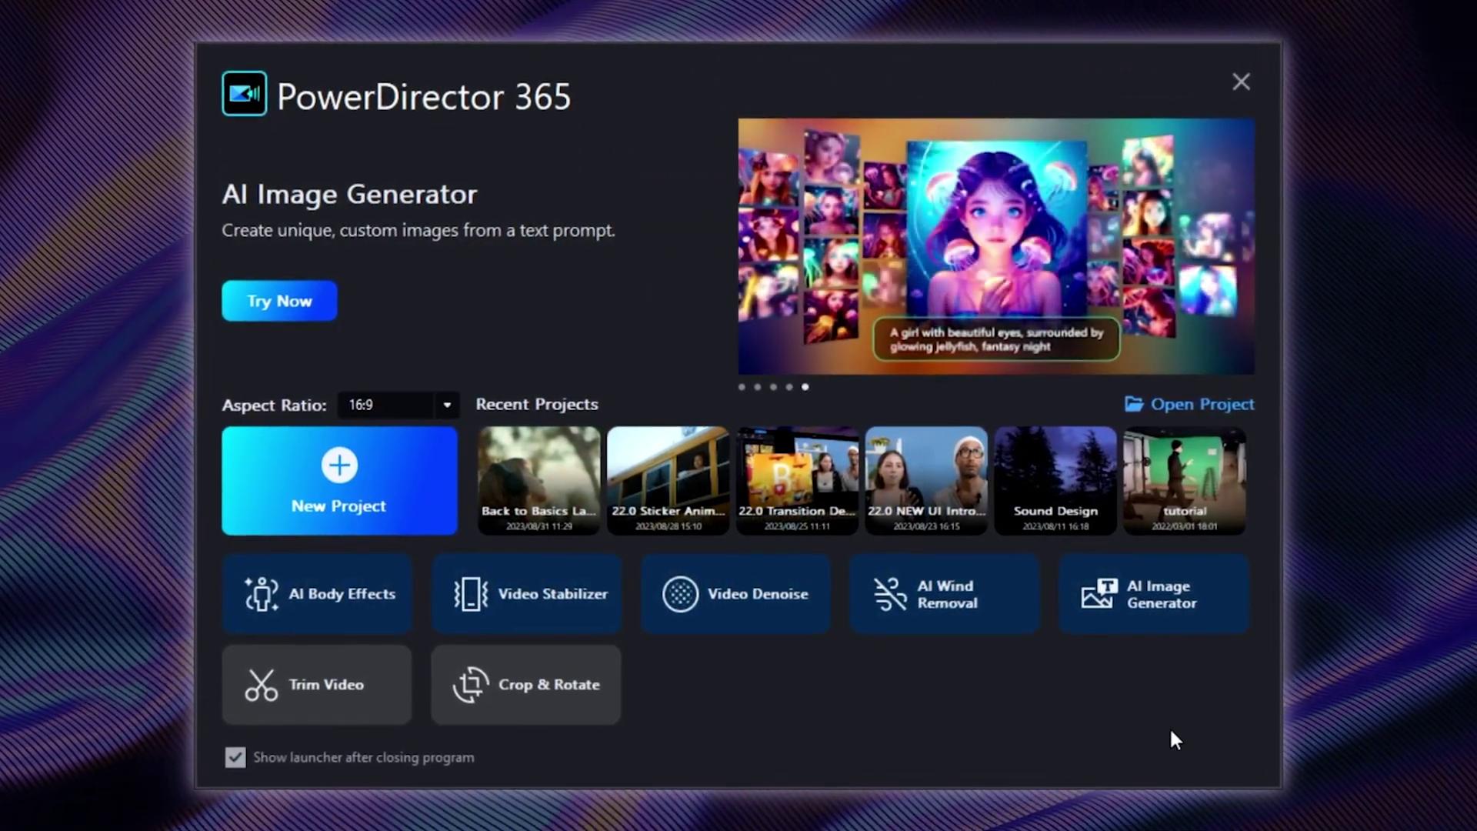
Open the project from the launcher to reach the editor with media, preview and timeline
left_click(385, 621)
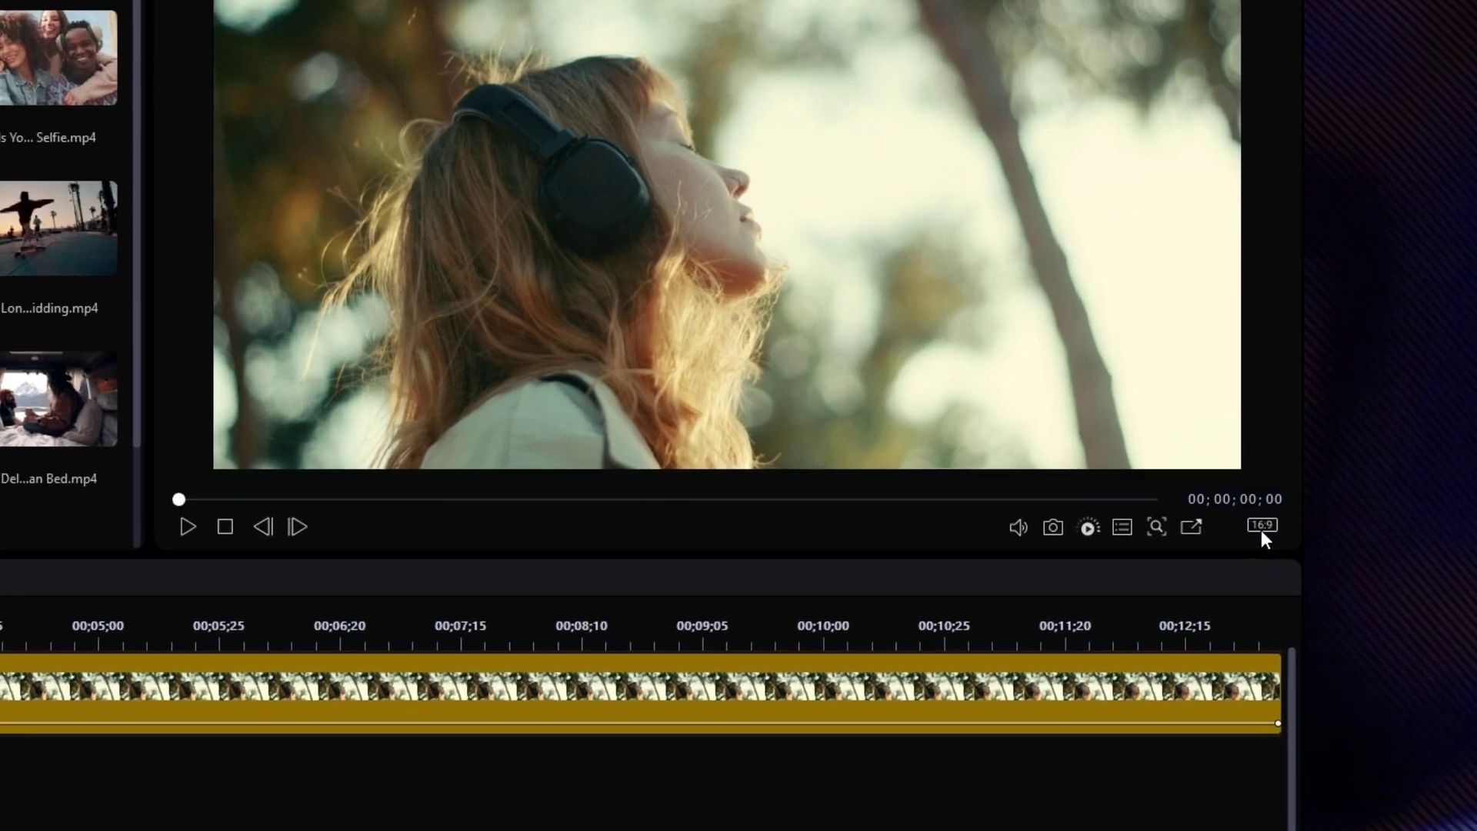
left_click(1370, 673)
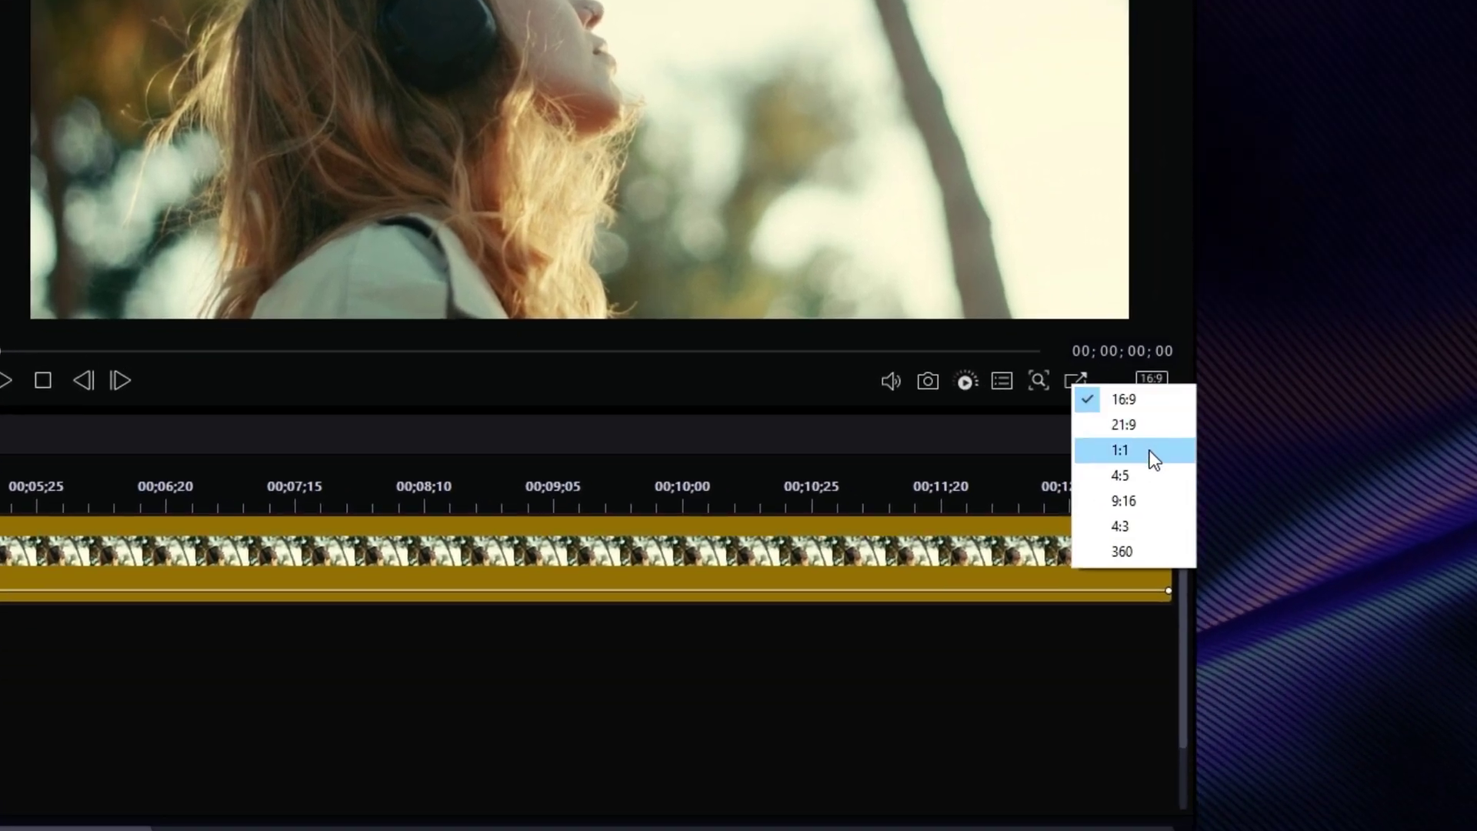
left_click(1157, 401)
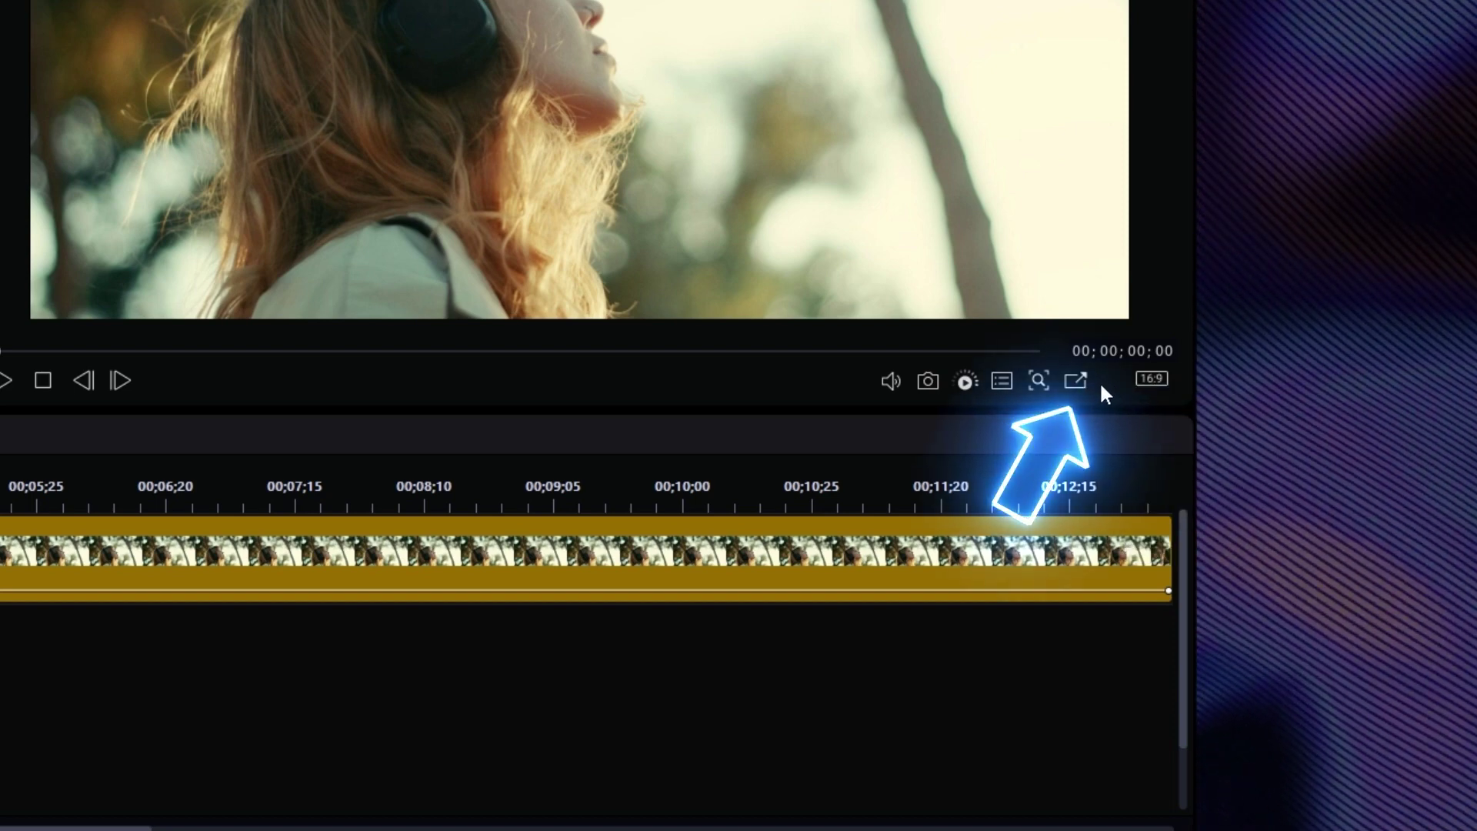
left_click(1075, 380)
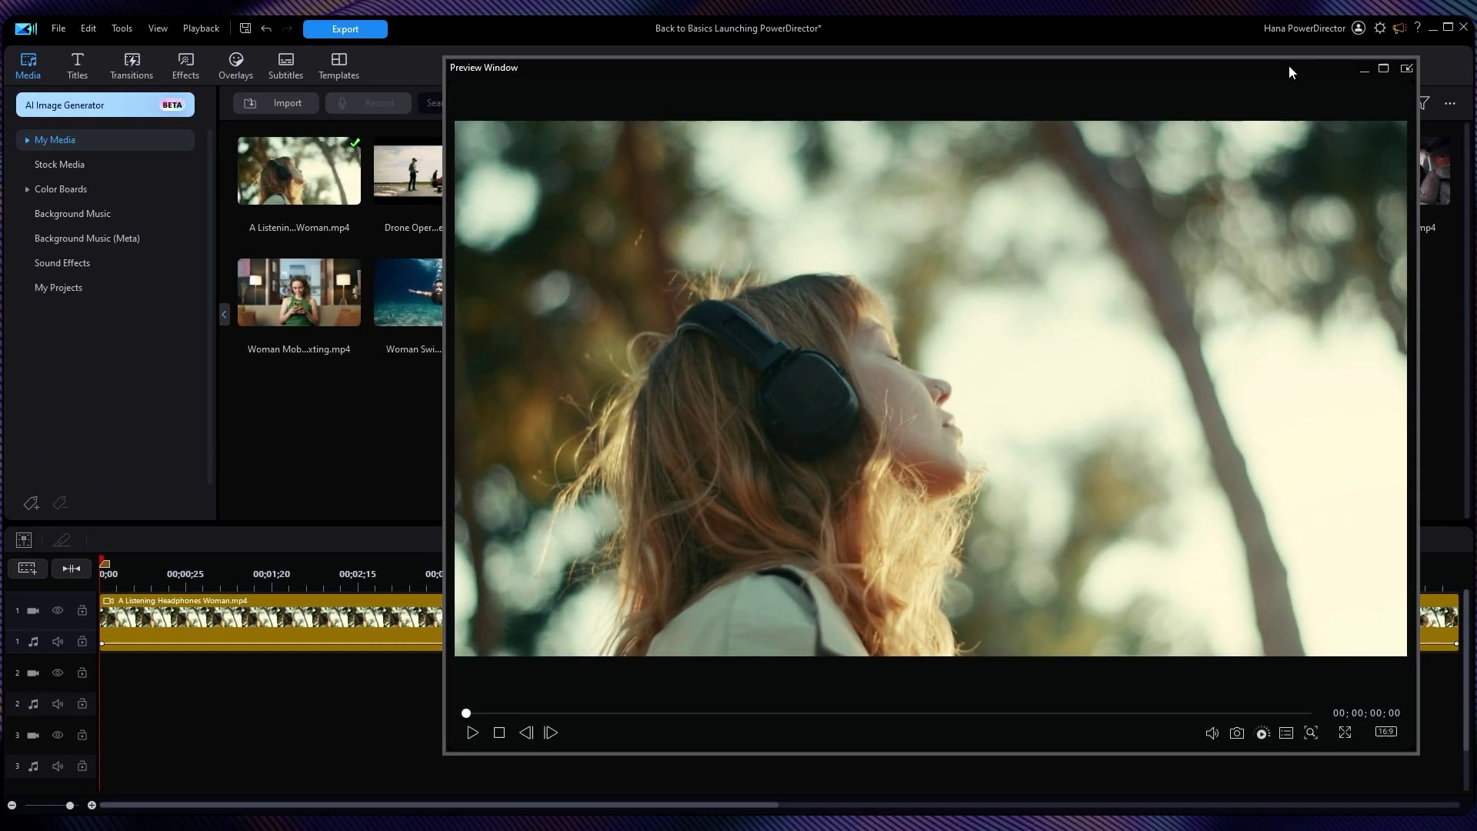
left_click_drag(1289, 65, 1266, 64)
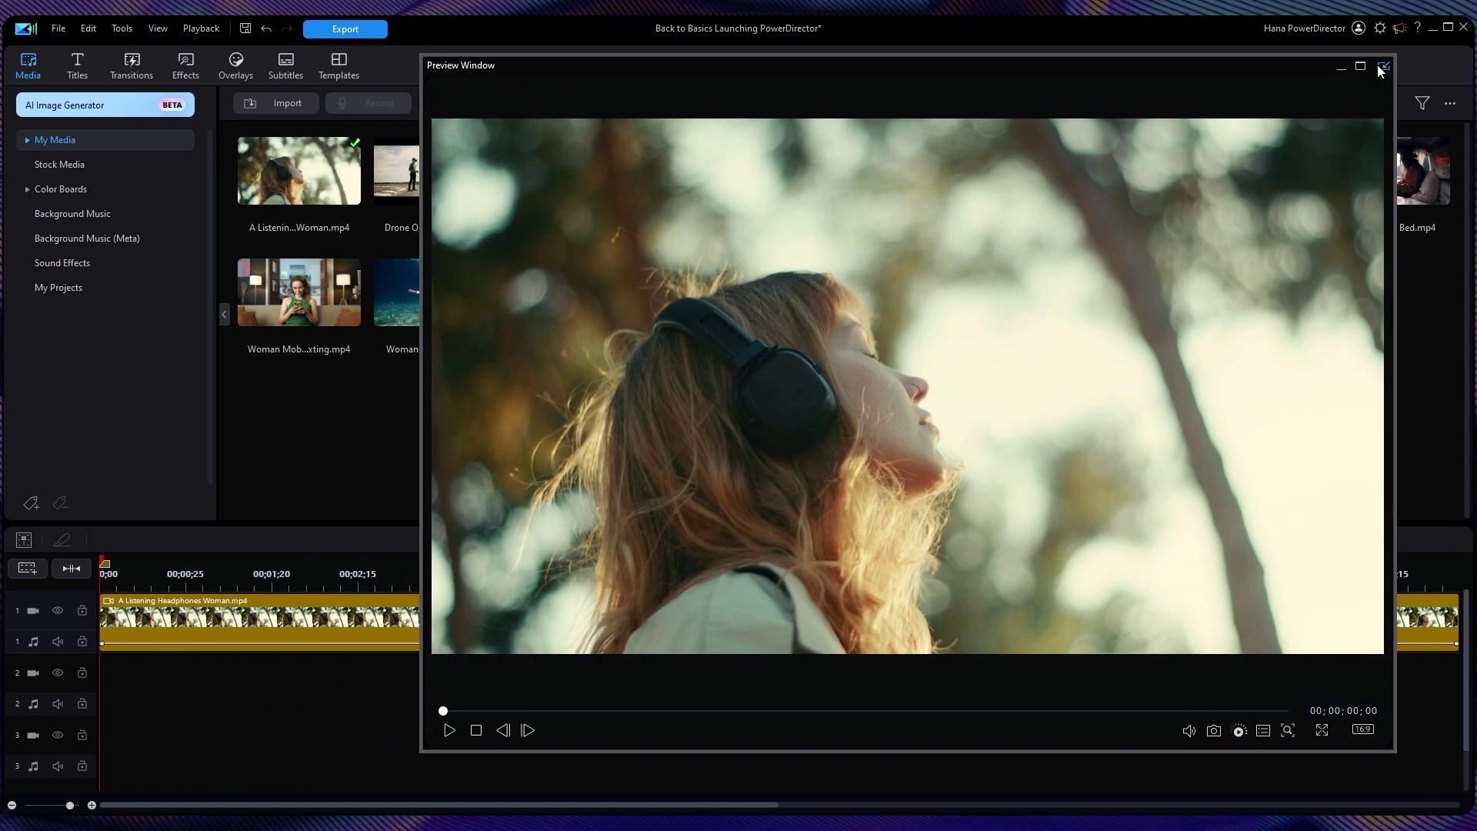
left_click(1384, 66)
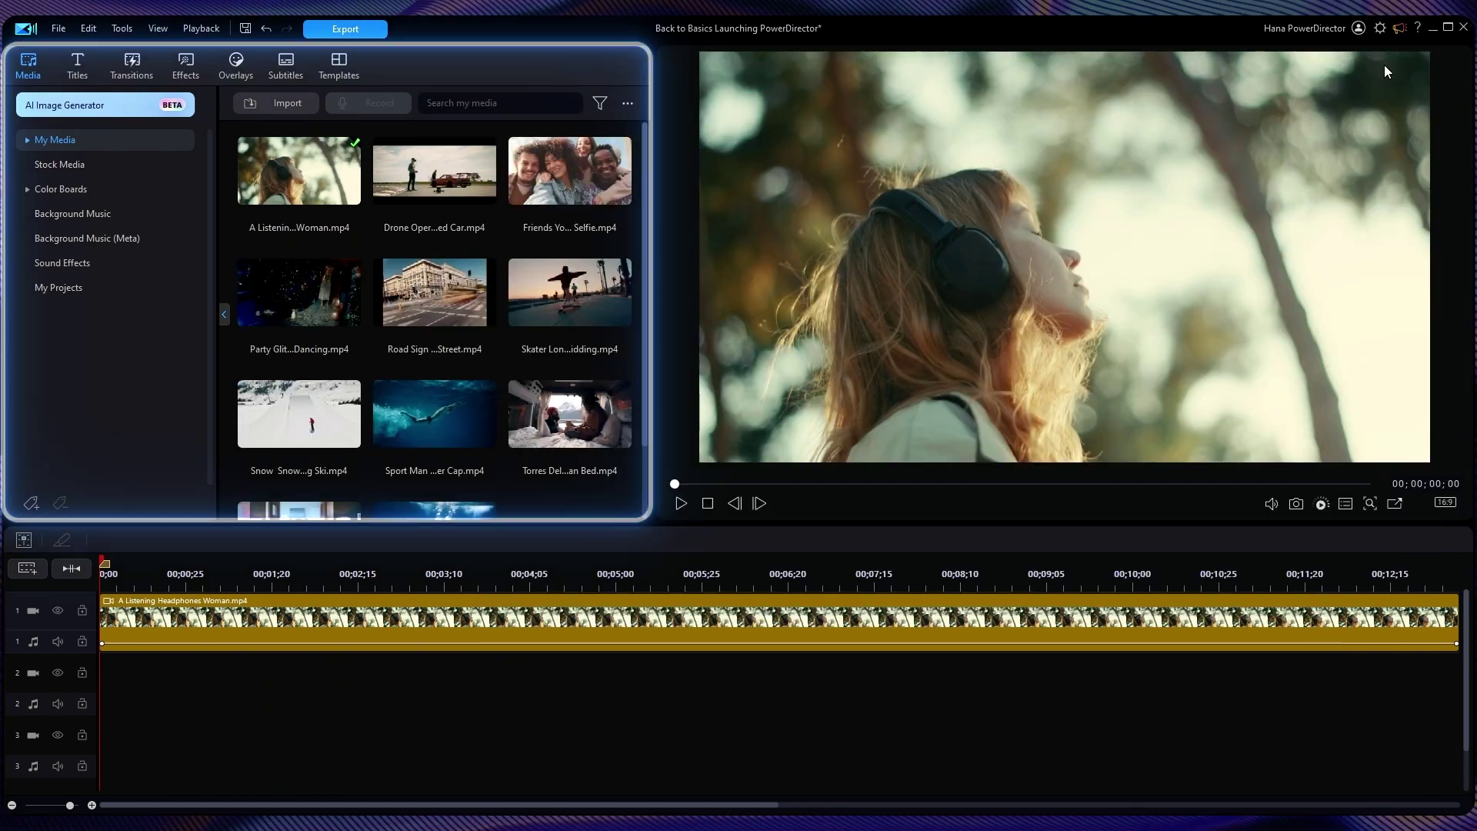
Play the headphones clip, preview the Heart Star Glow effect, then return to the media library
key("space")
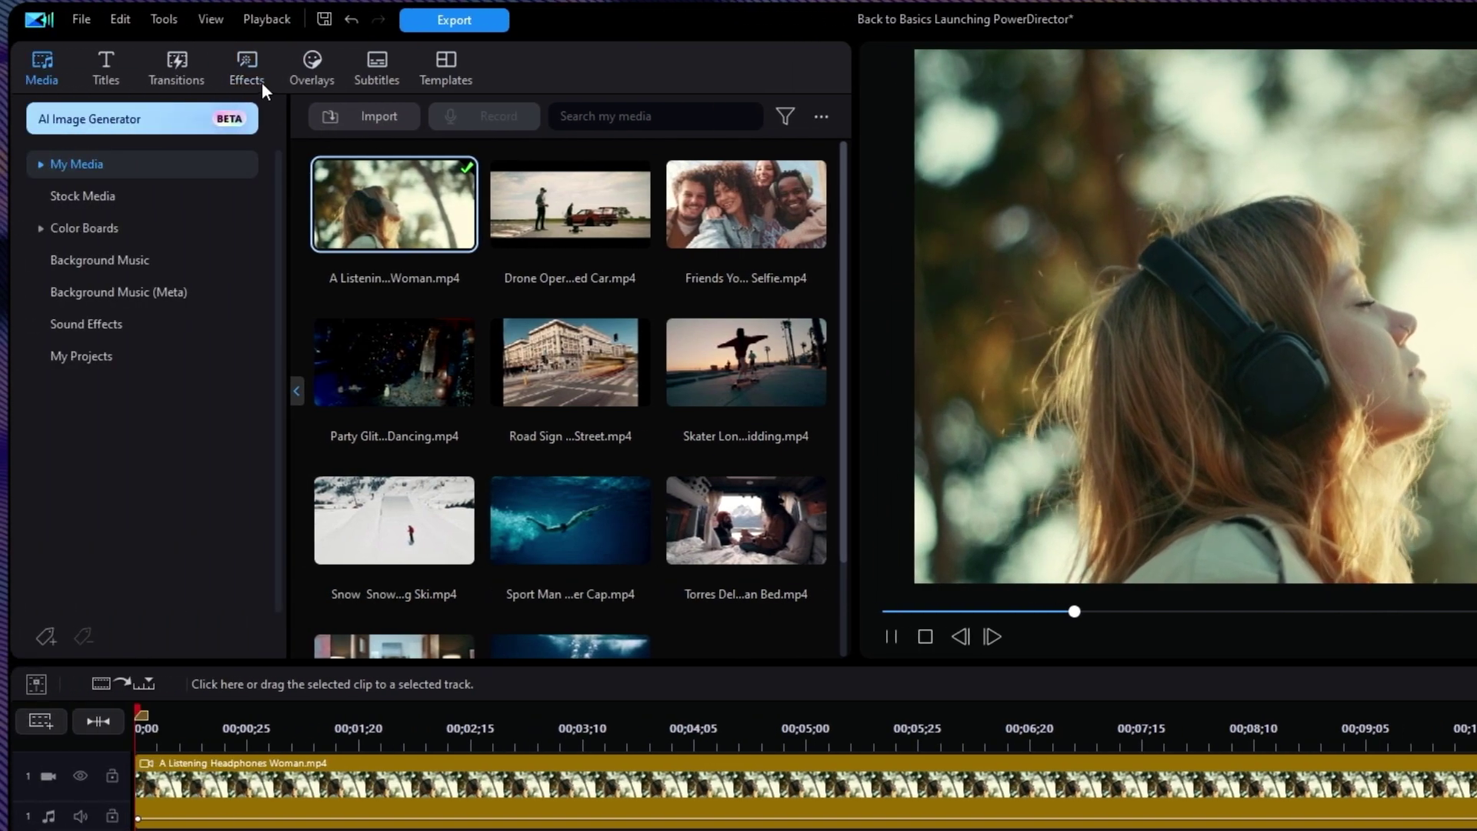
left_click(260, 76)
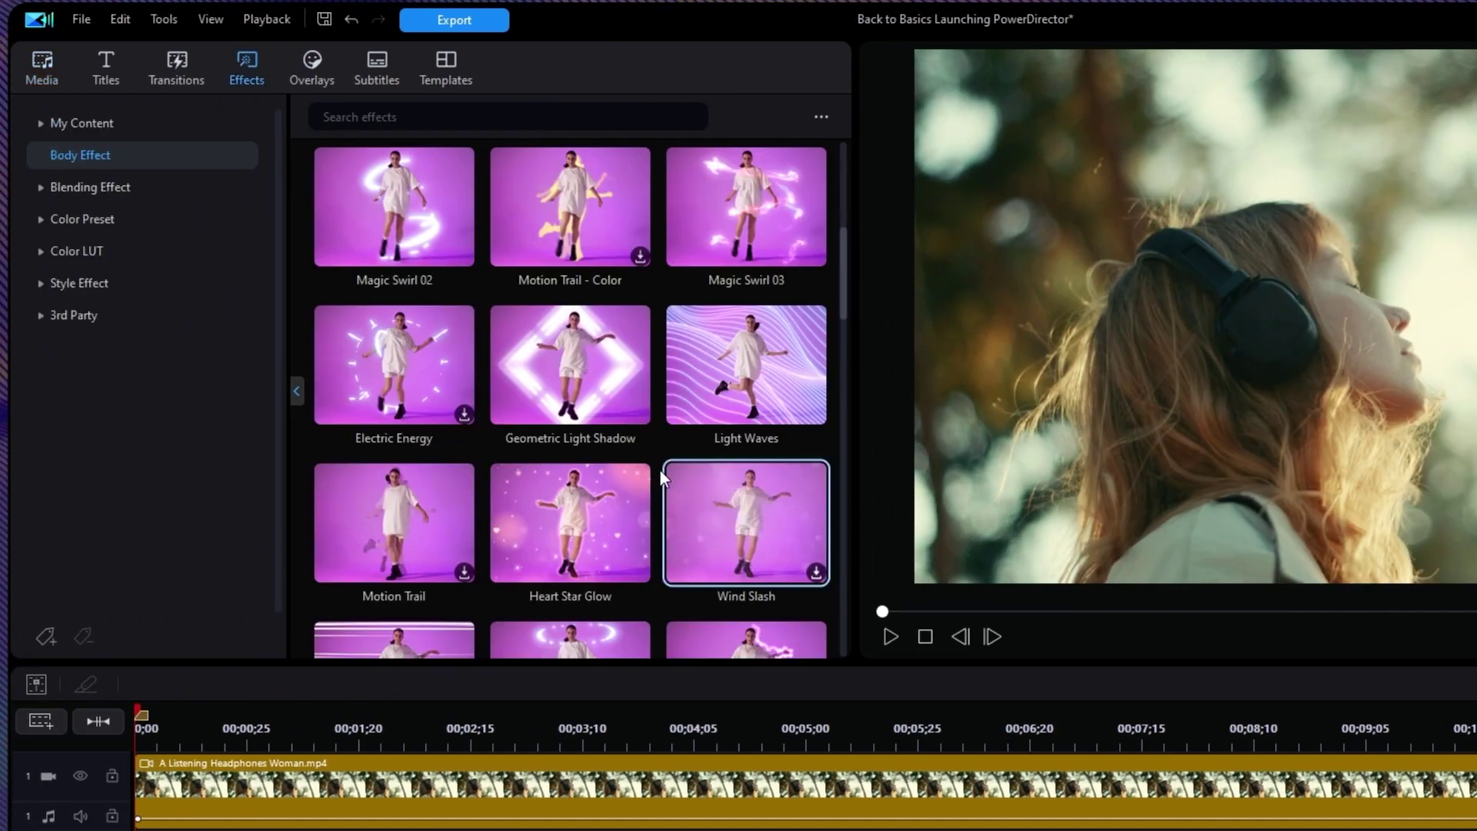
left_click(634, 508)
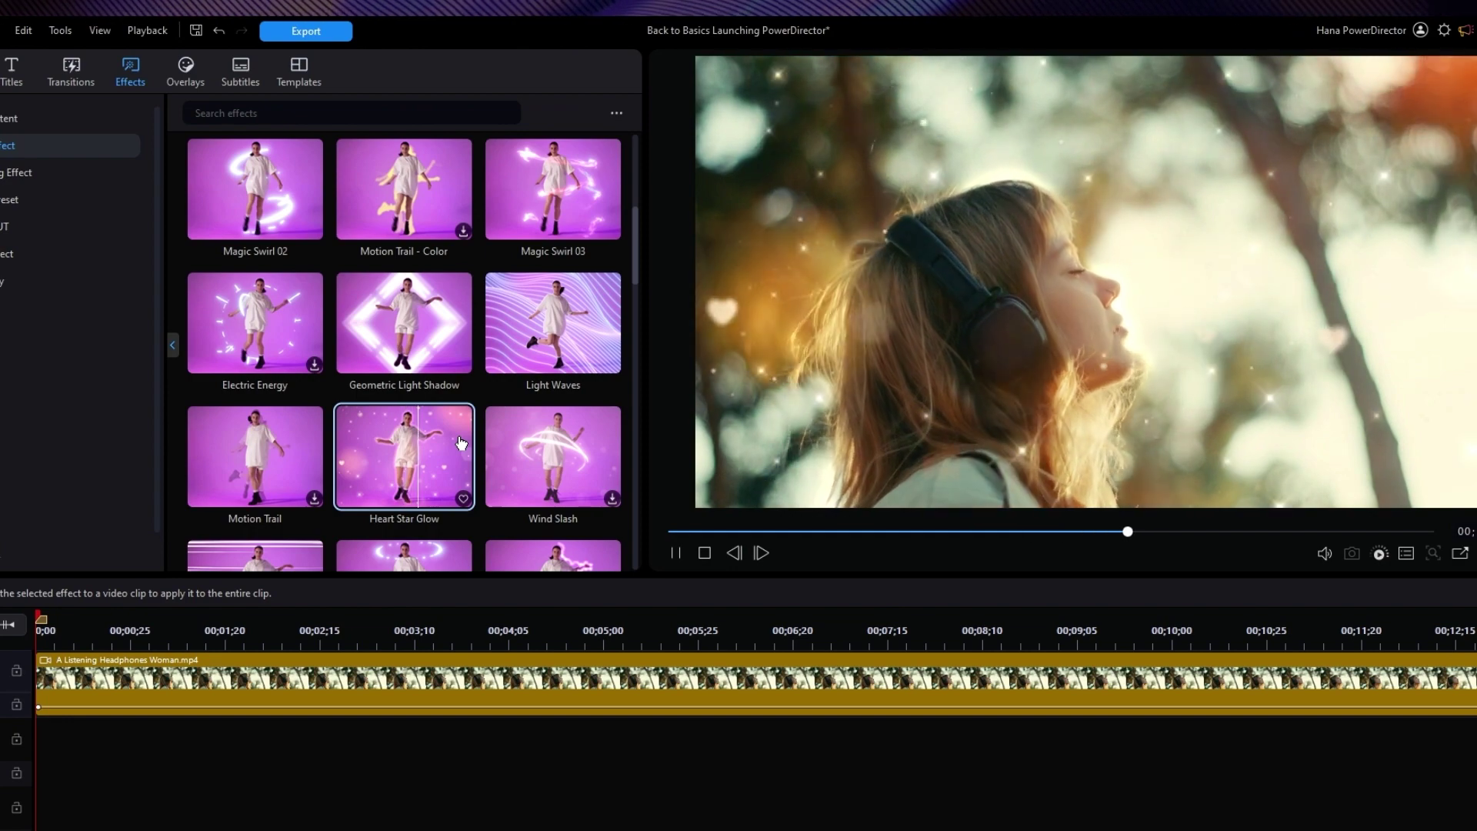
left_click(437, 827)
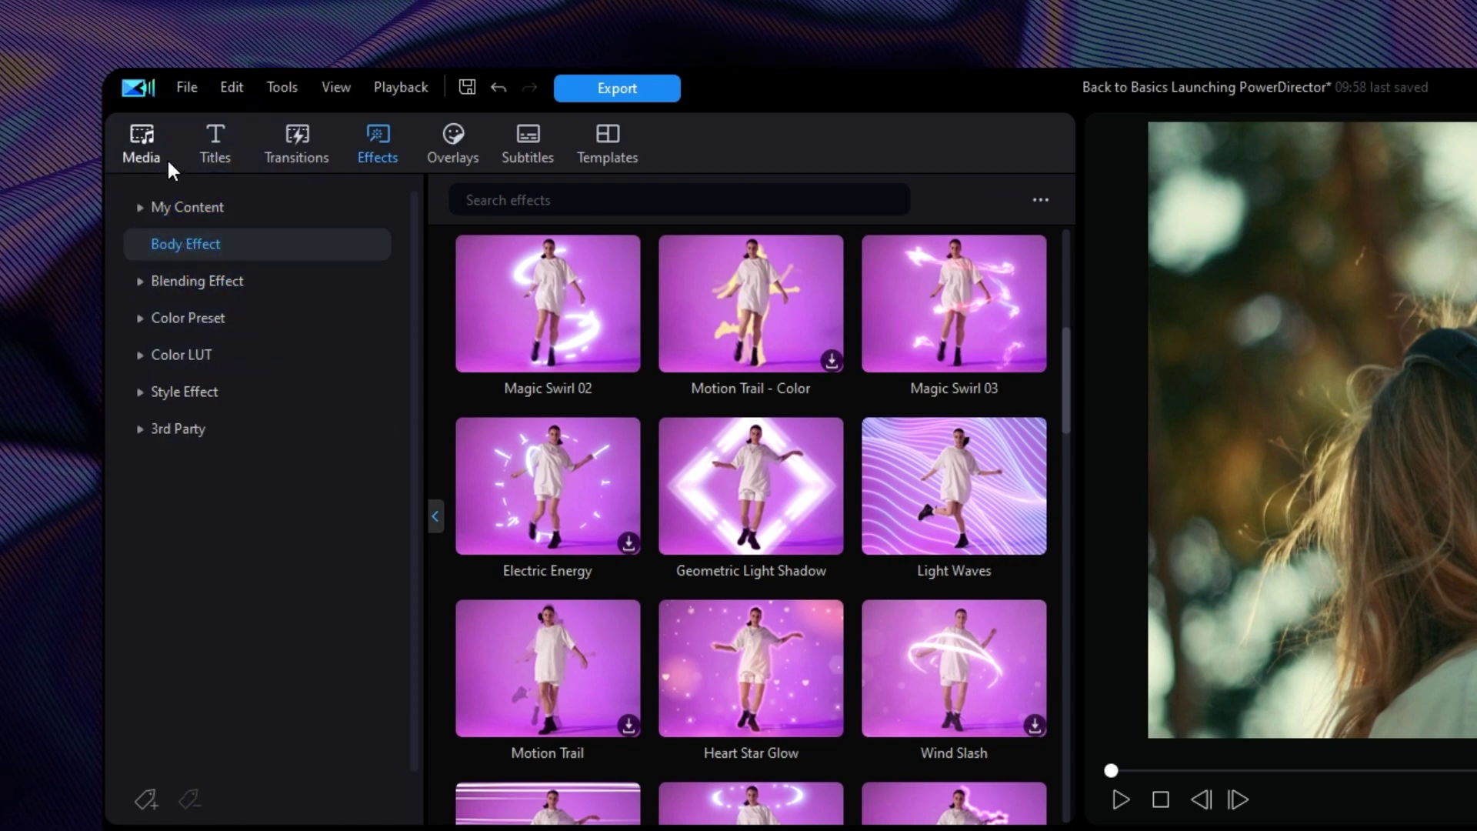
left_click(145, 148)
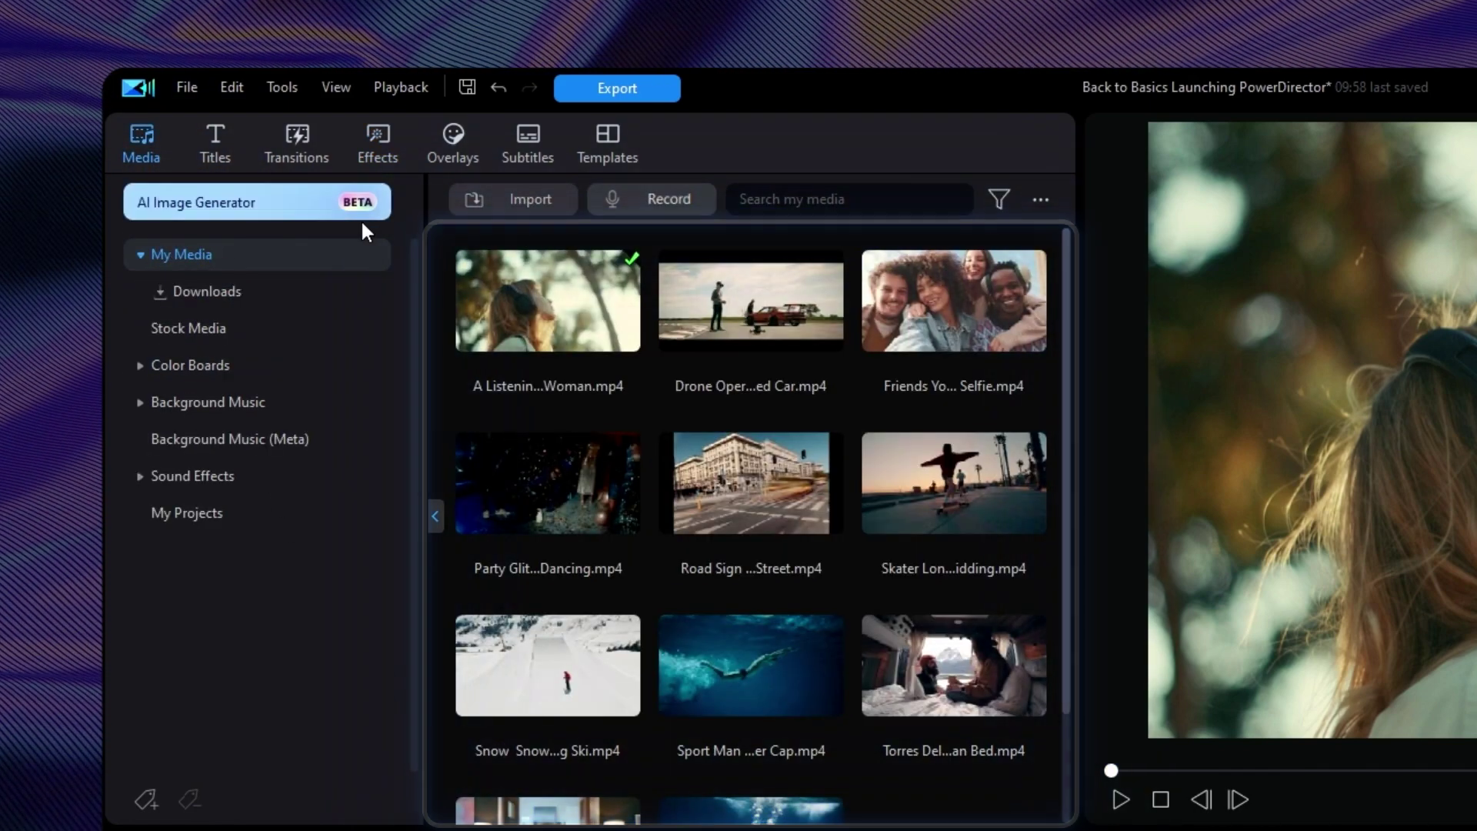
Check the Import dropdown options, then show the Sound Effects list
left_click(534, 203)
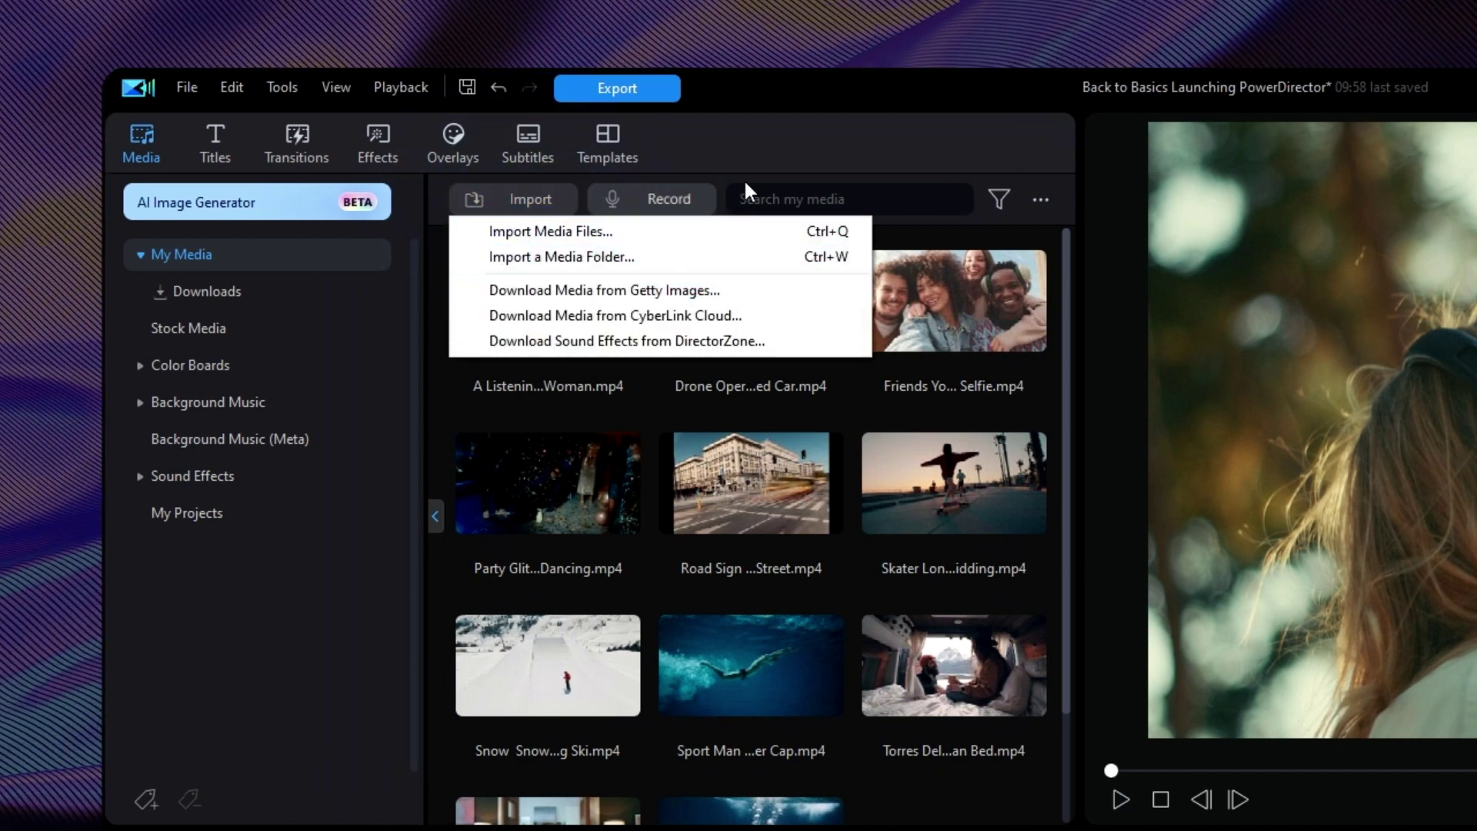
left_click(744, 178)
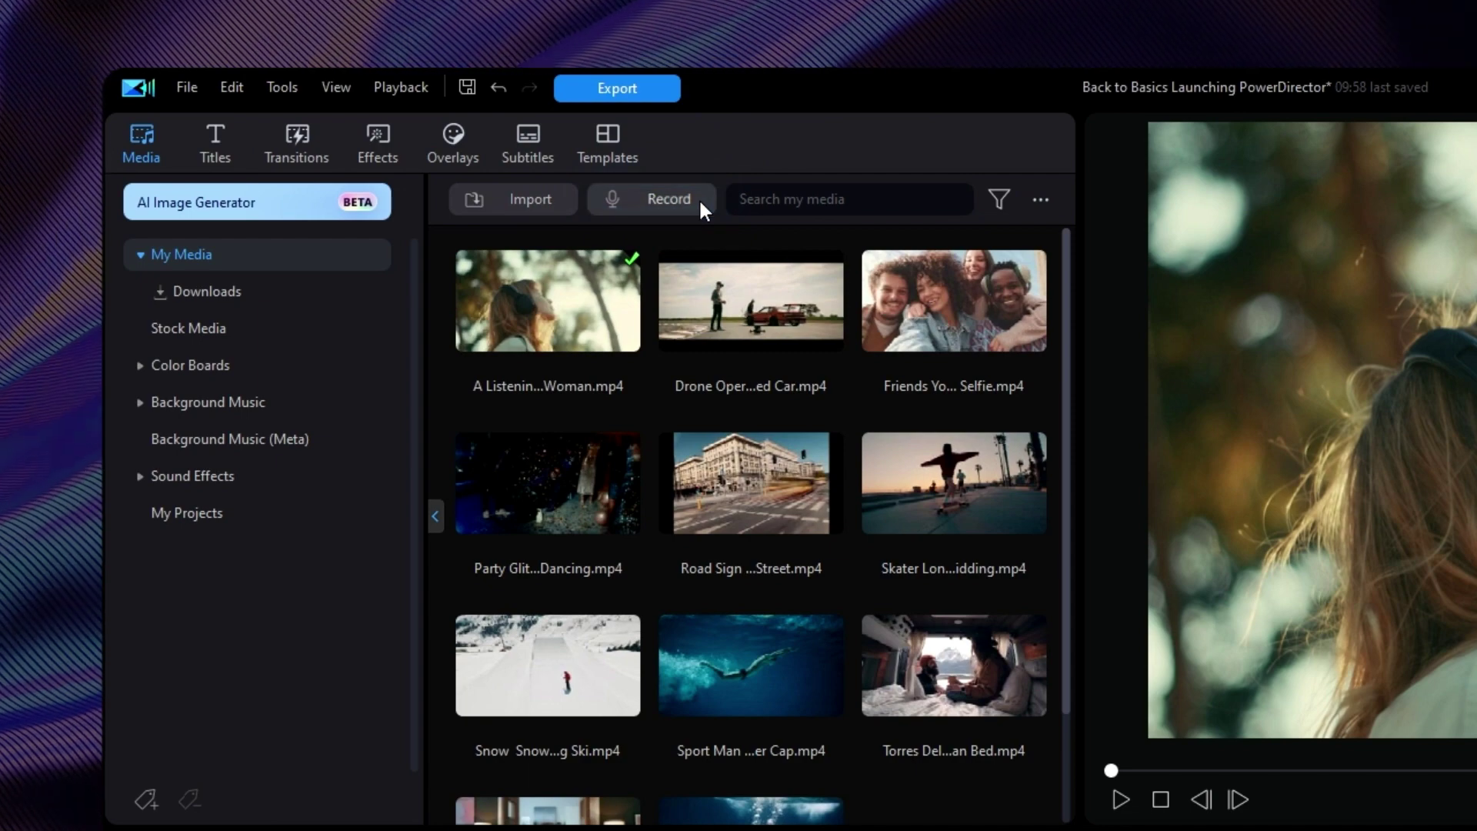
left_click(372, 401)
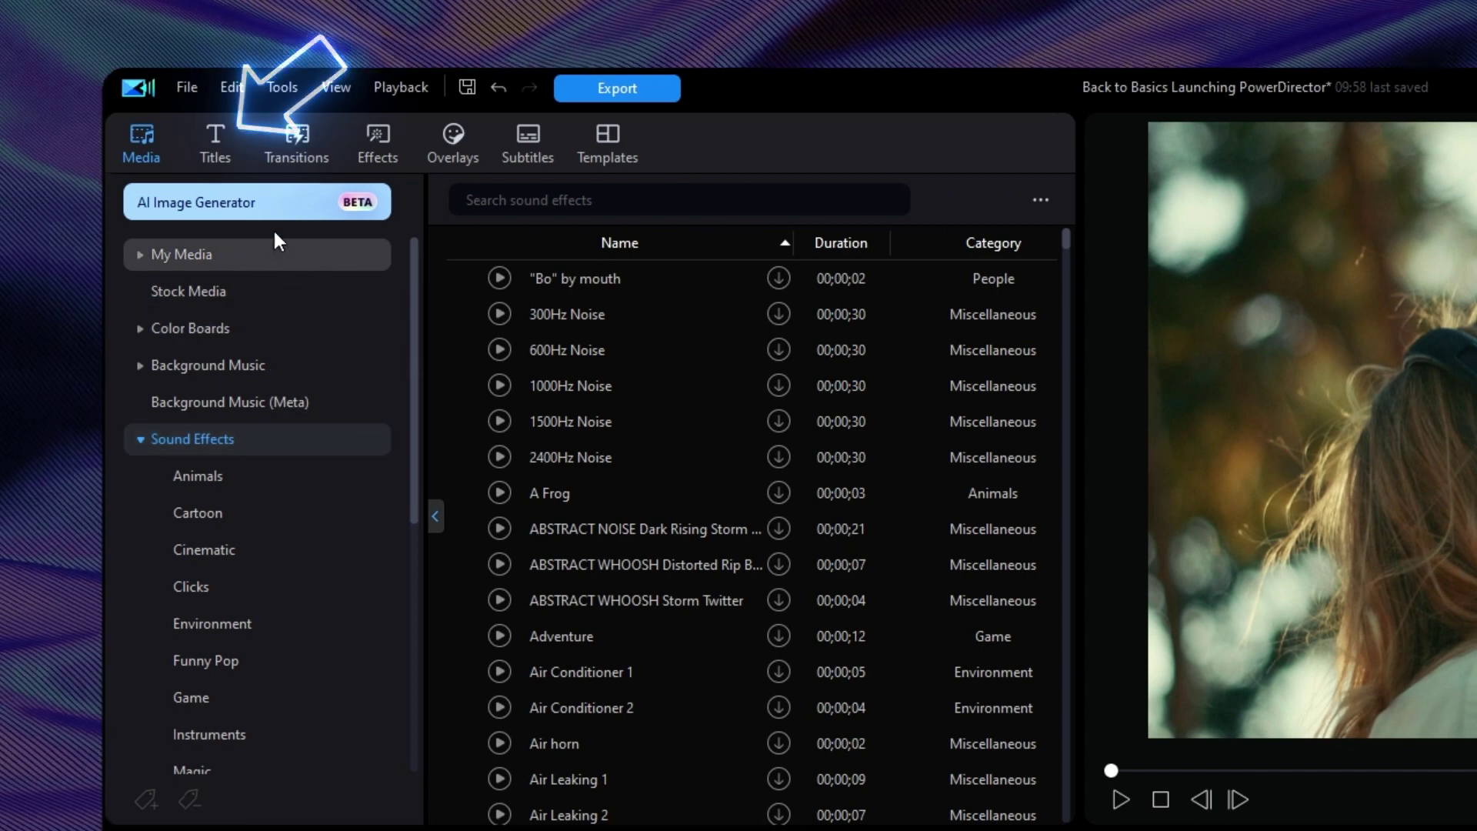
Browse the title templates, then the Popular and Basic Zoom transitions
left_click(239, 168)
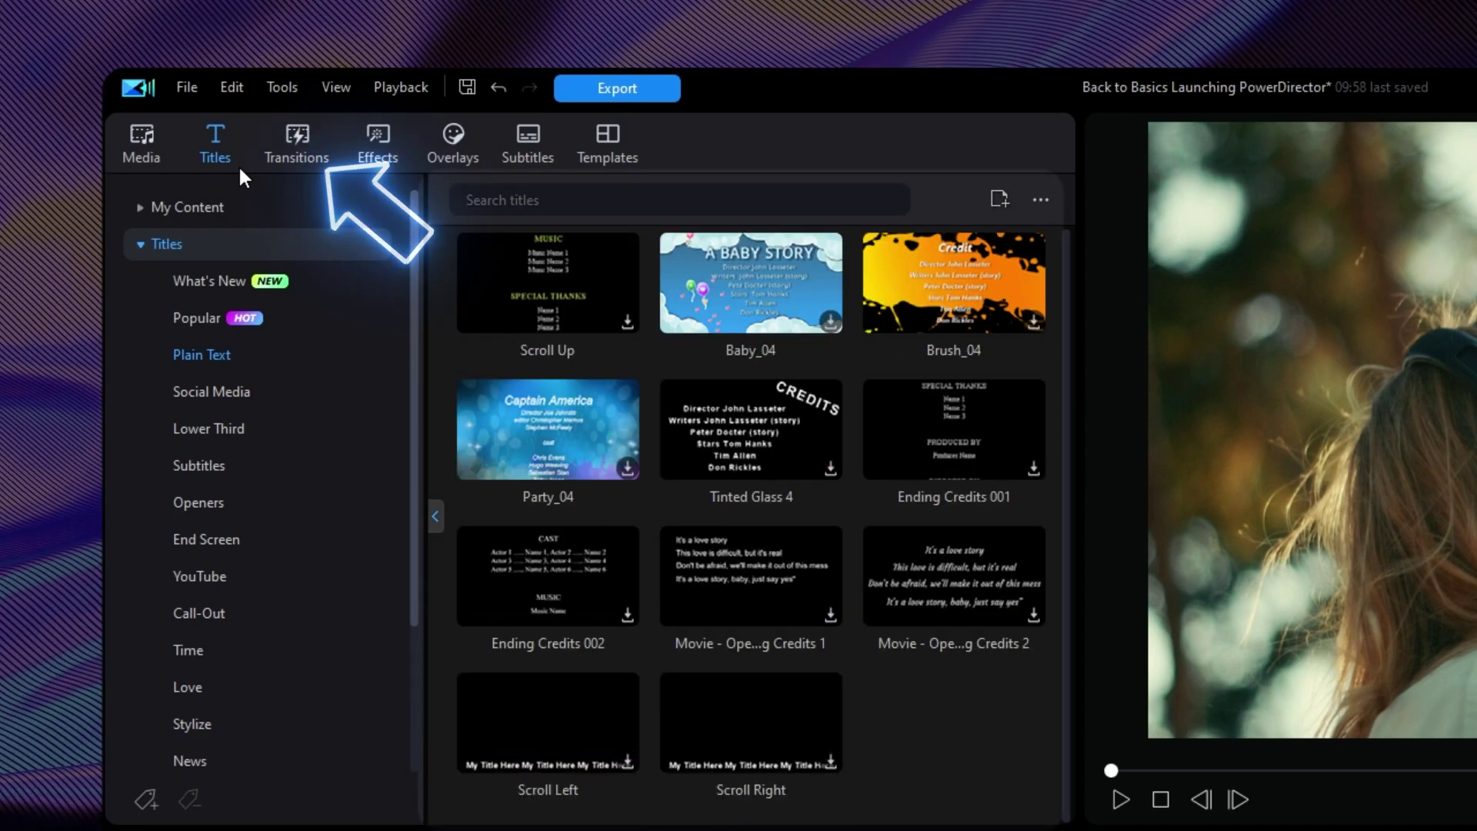
left_click(327, 172)
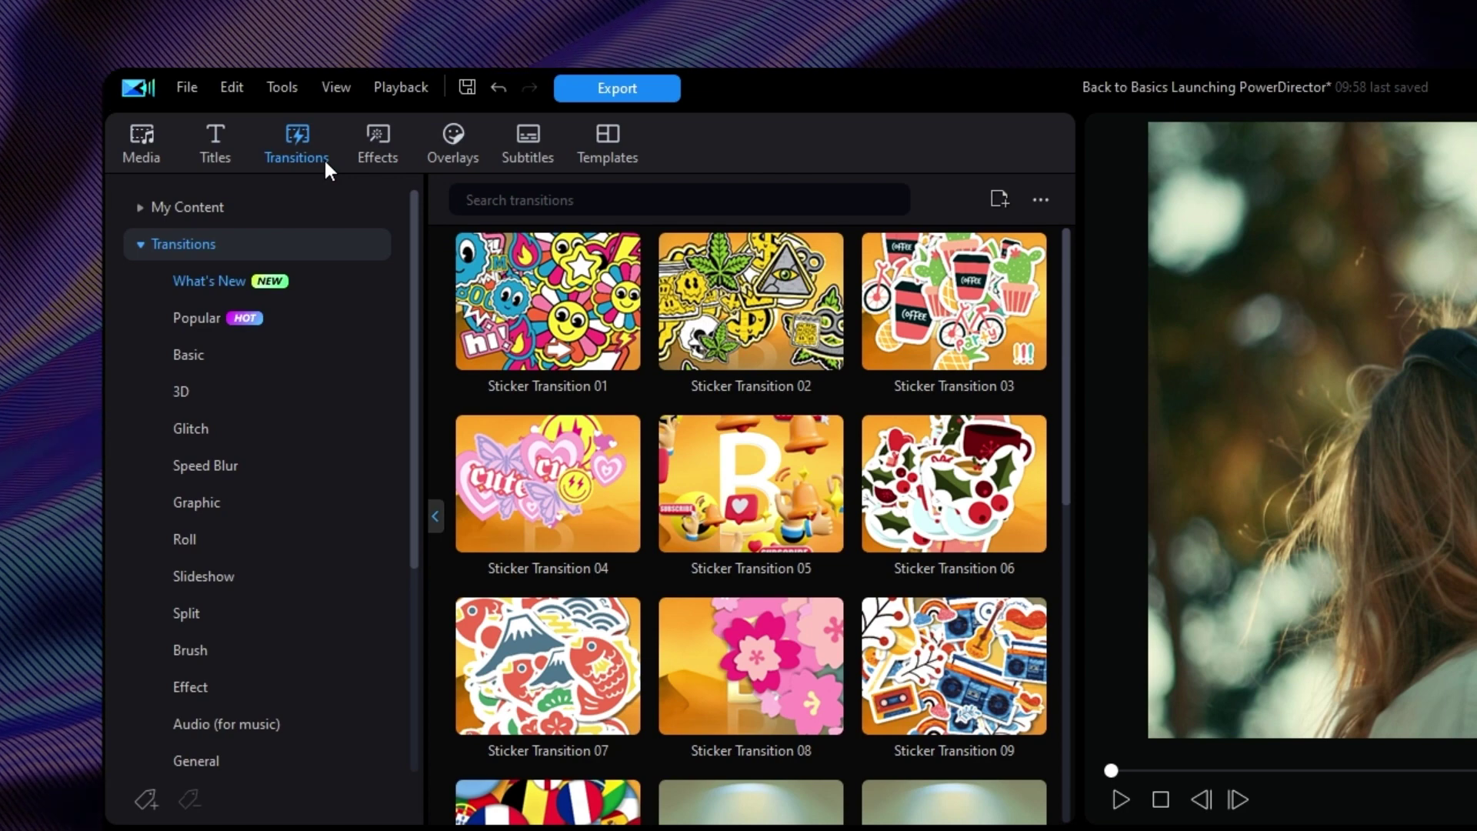
left_click(308, 328)
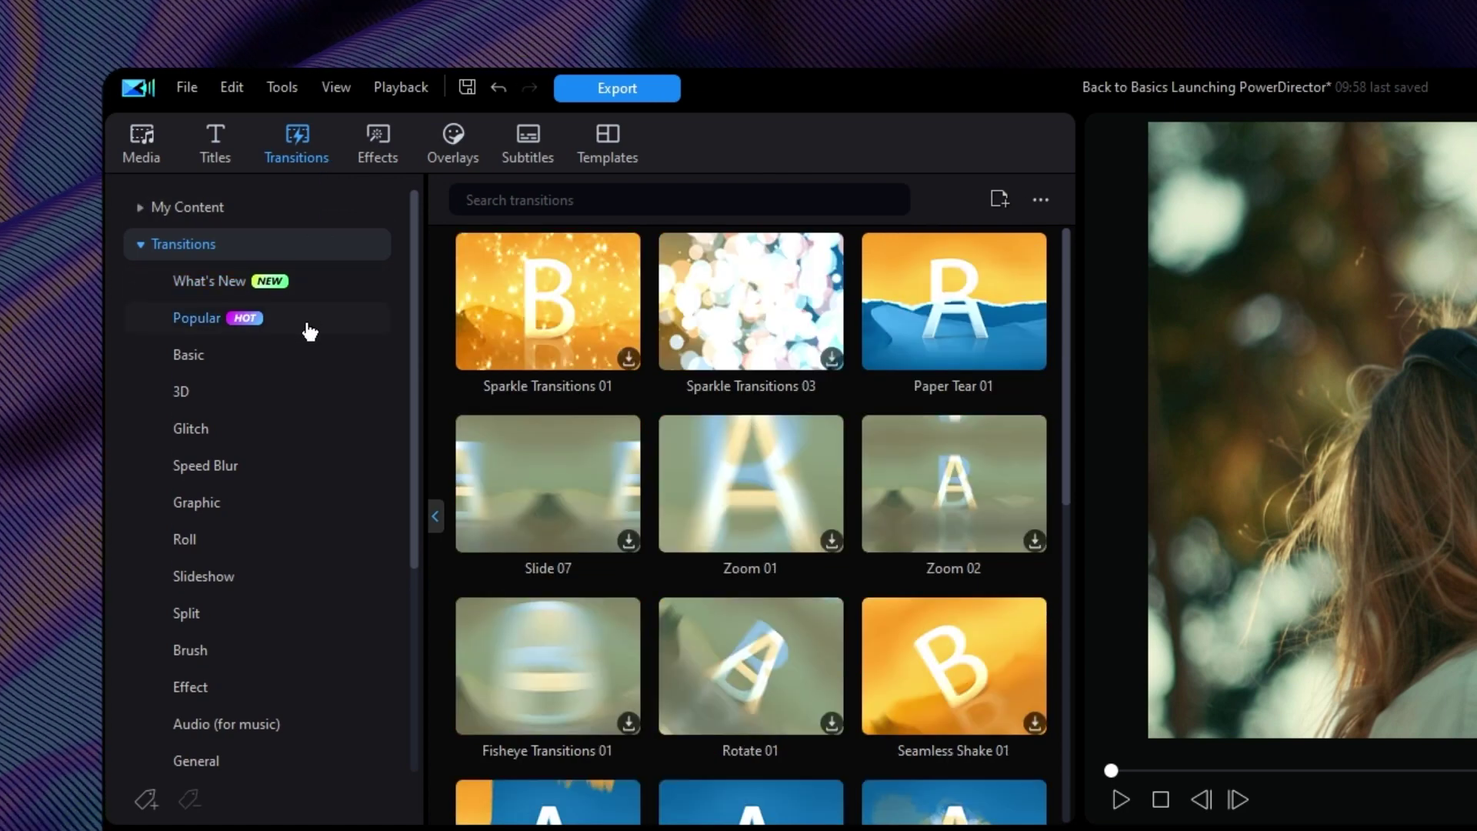
left_click(302, 362)
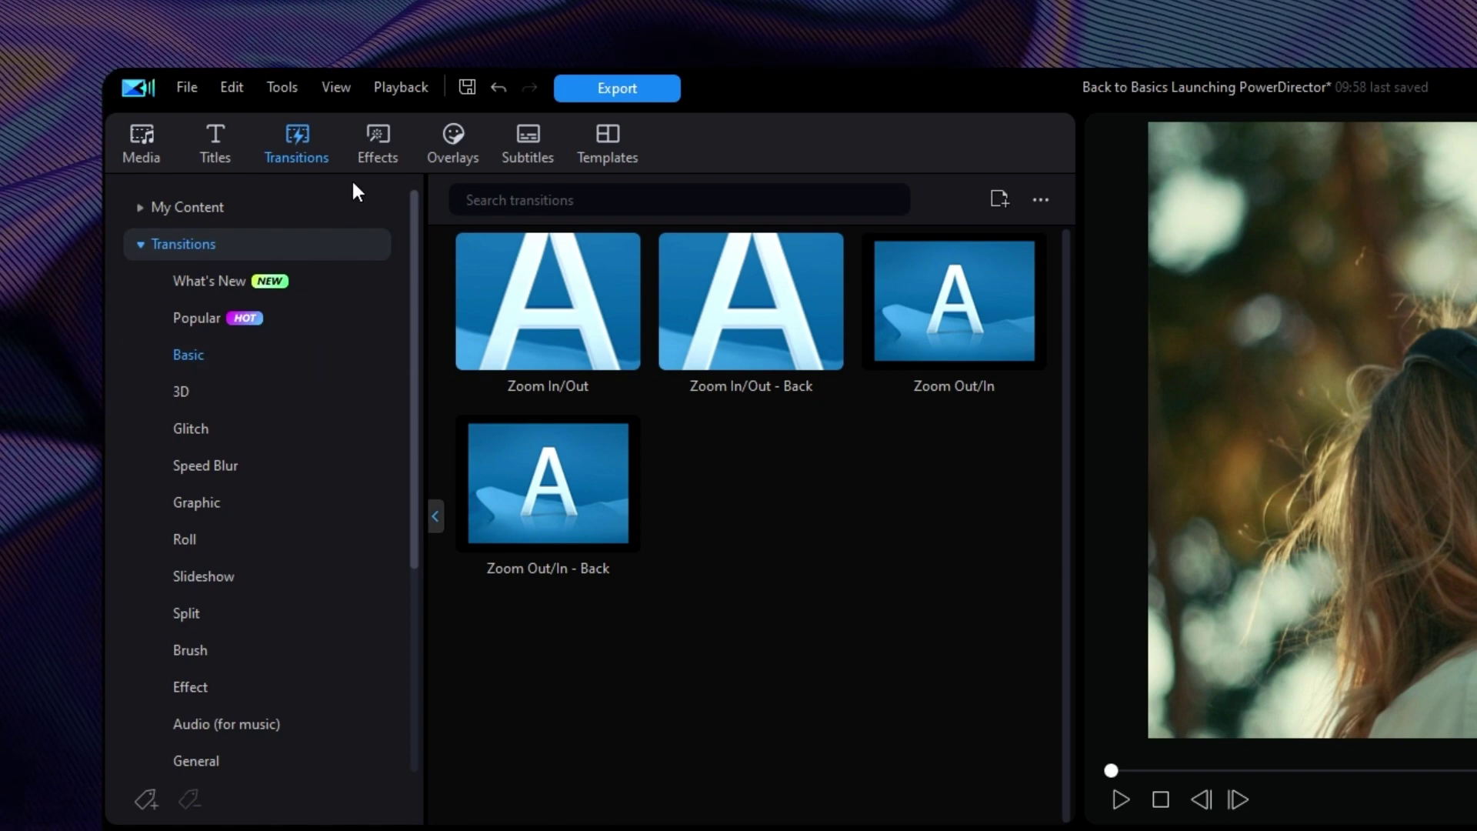
Browse the Blending, Color Preset and Color LUT effect categories
left_click(369, 151)
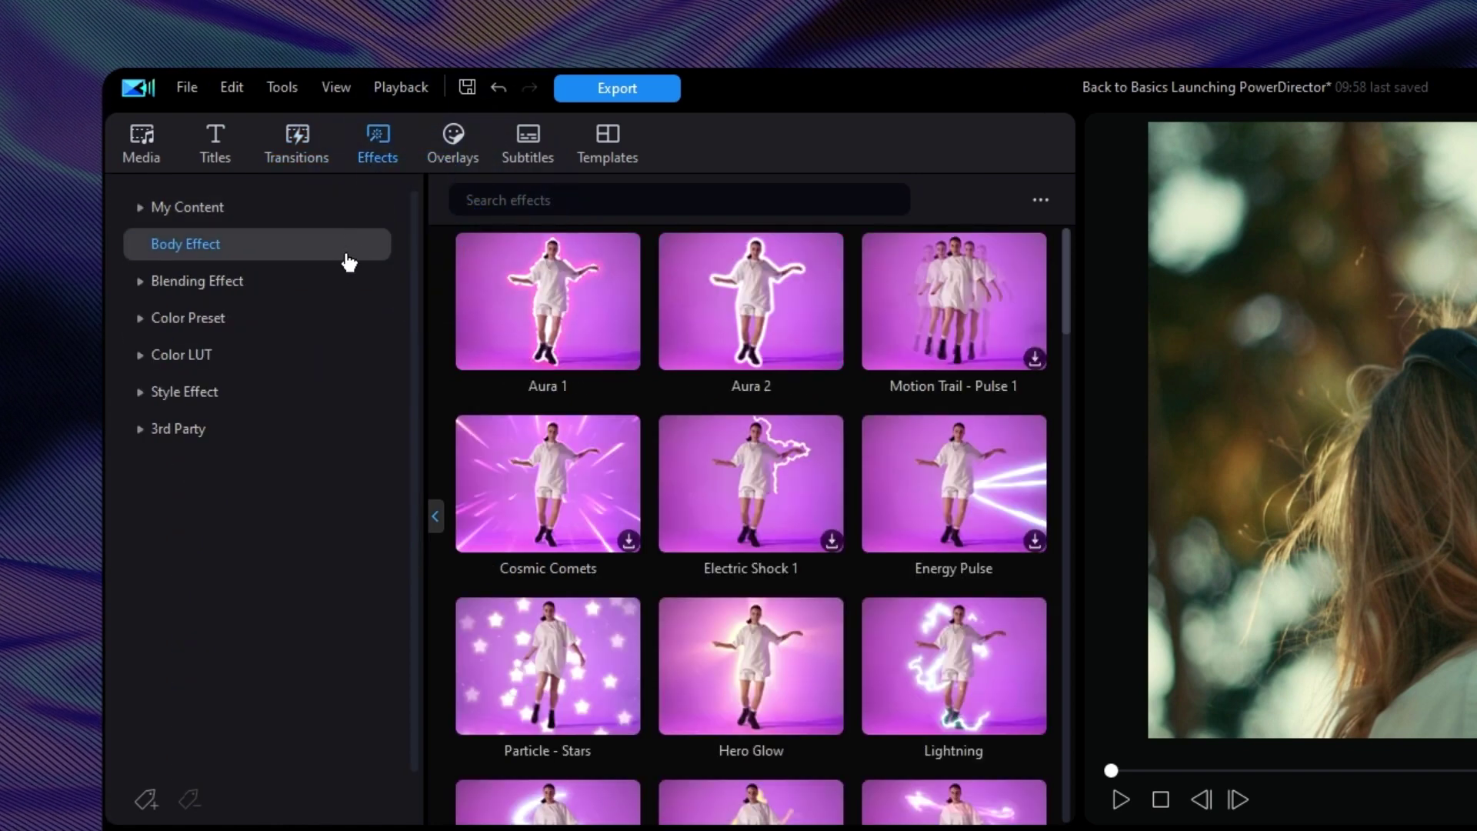
left_click(340, 284)
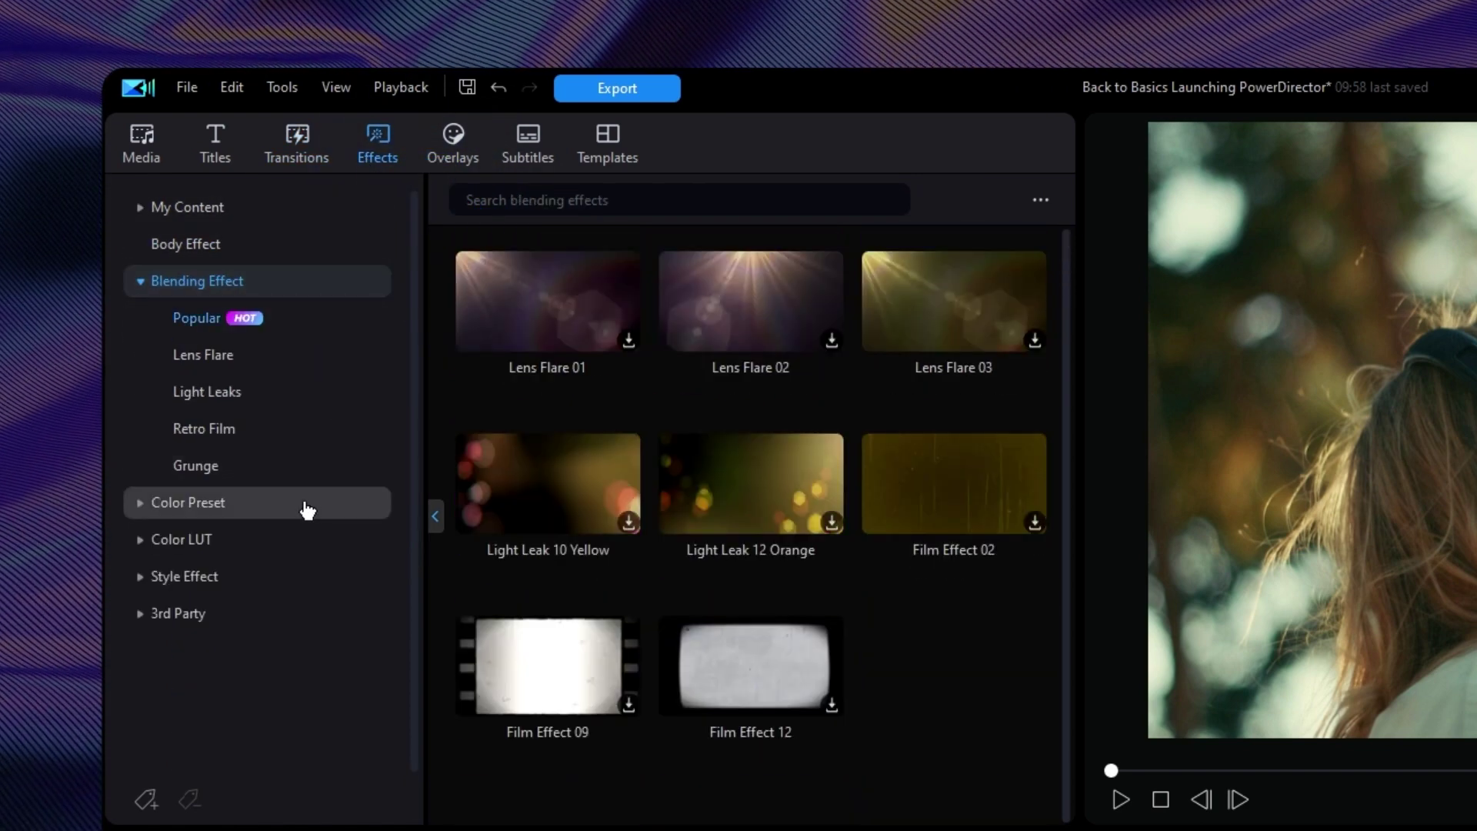
left_click(307, 511)
left_click(296, 574)
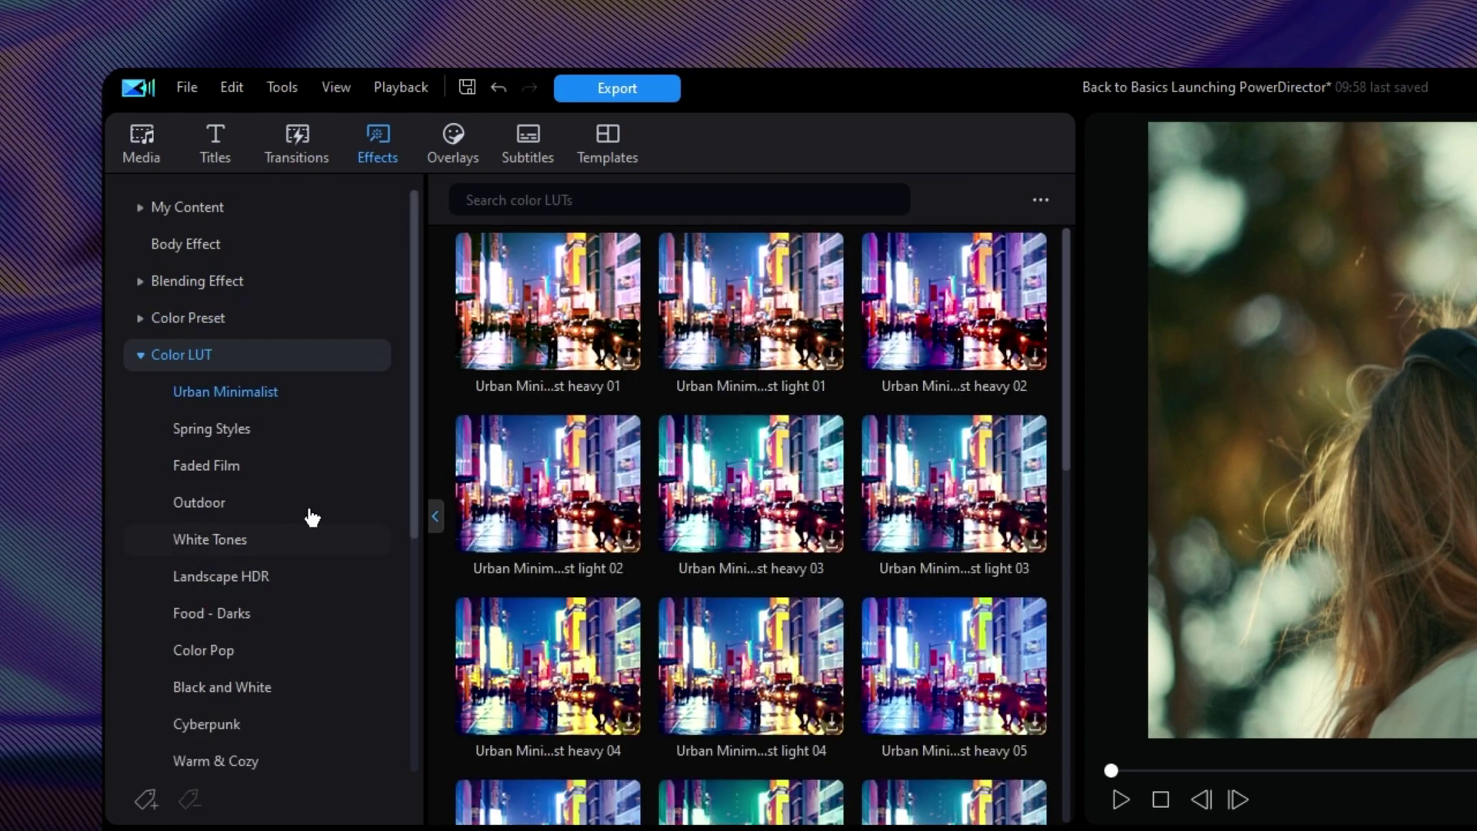
Browse the Nature and Frame particle overlays, then show the subtitle options
left_click(440, 164)
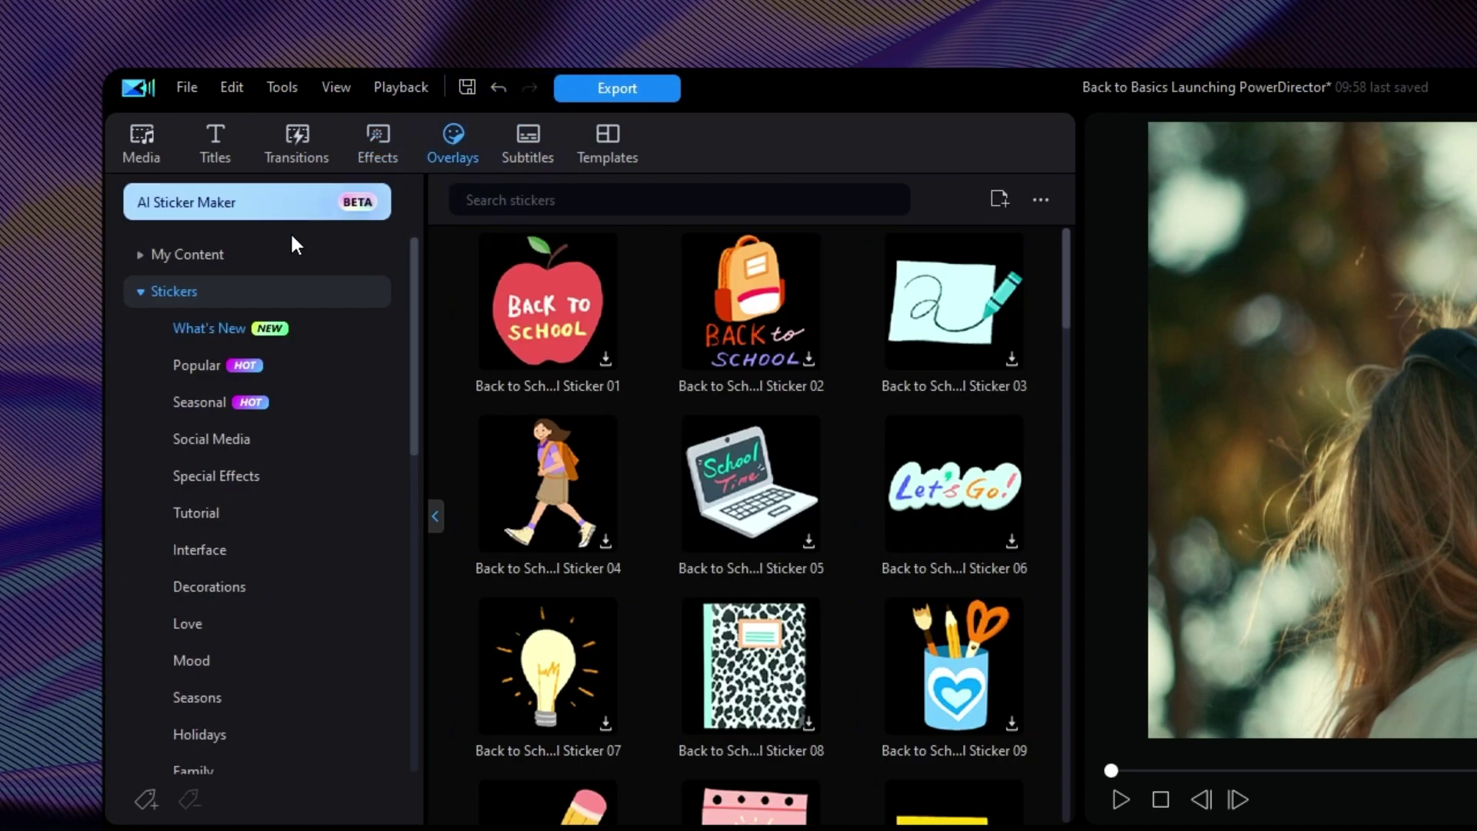
left_click(144, 334)
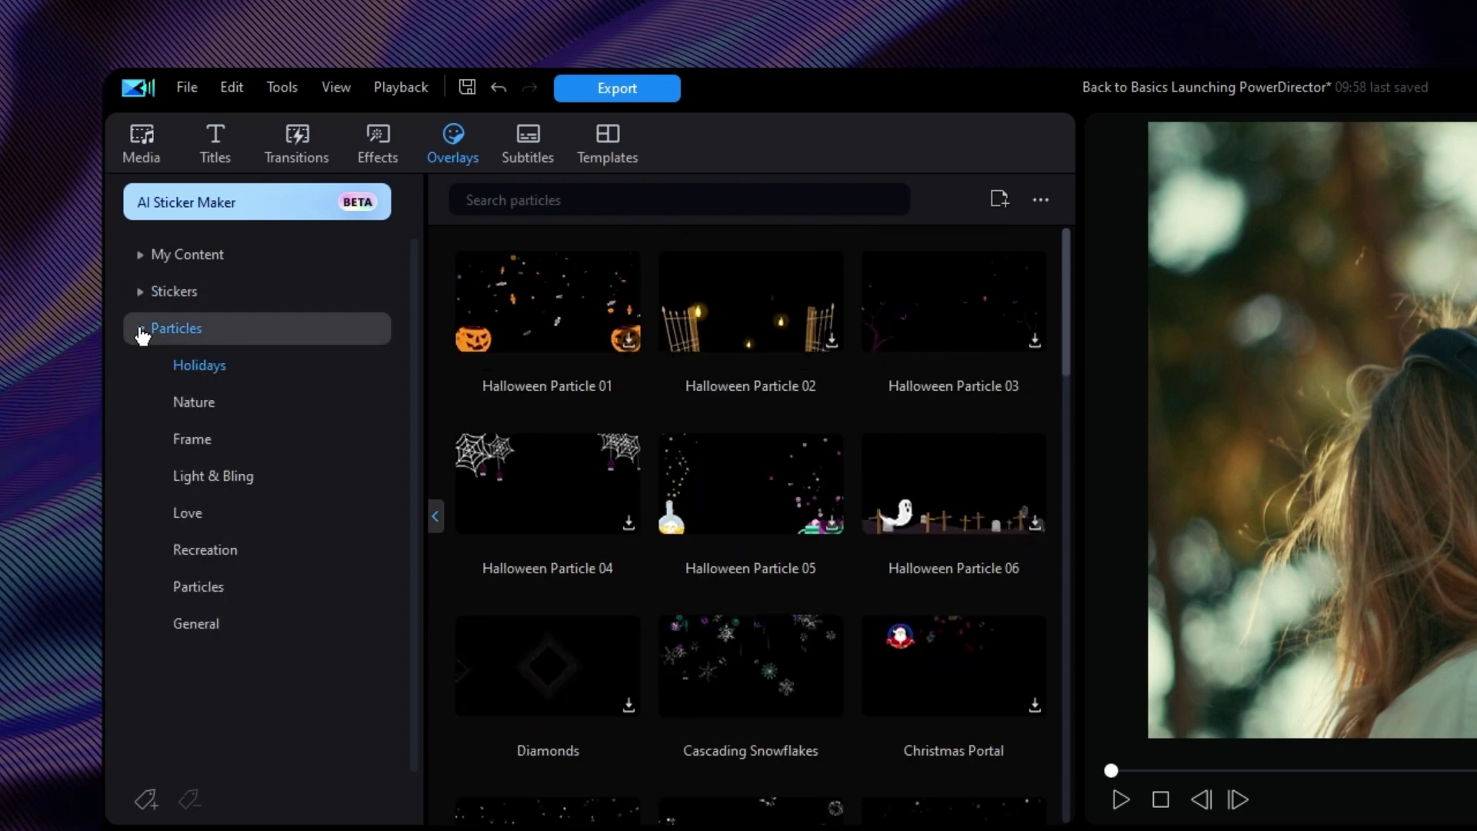
left_click(177, 414)
left_click(176, 444)
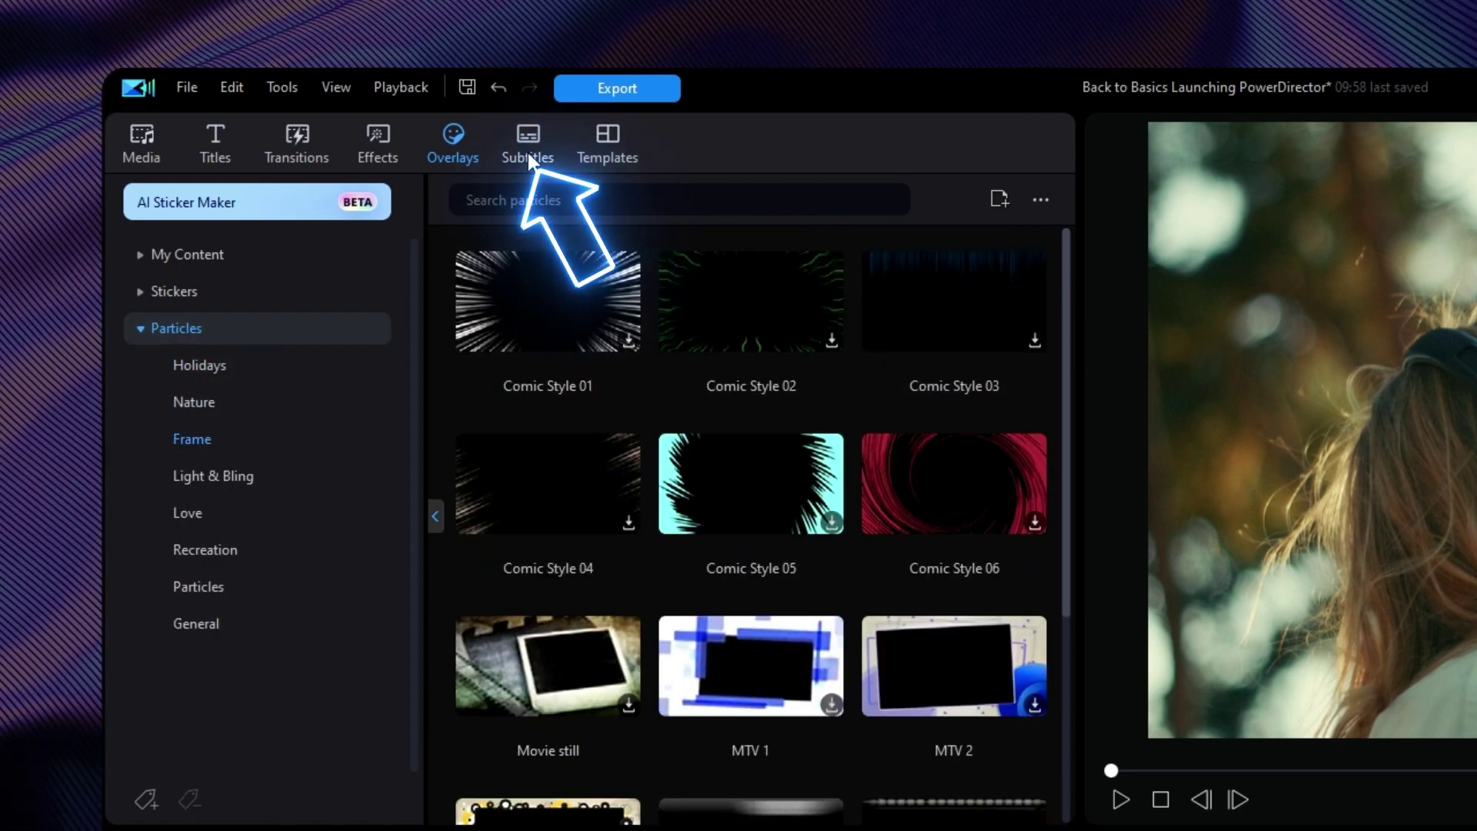
left_click(529, 158)
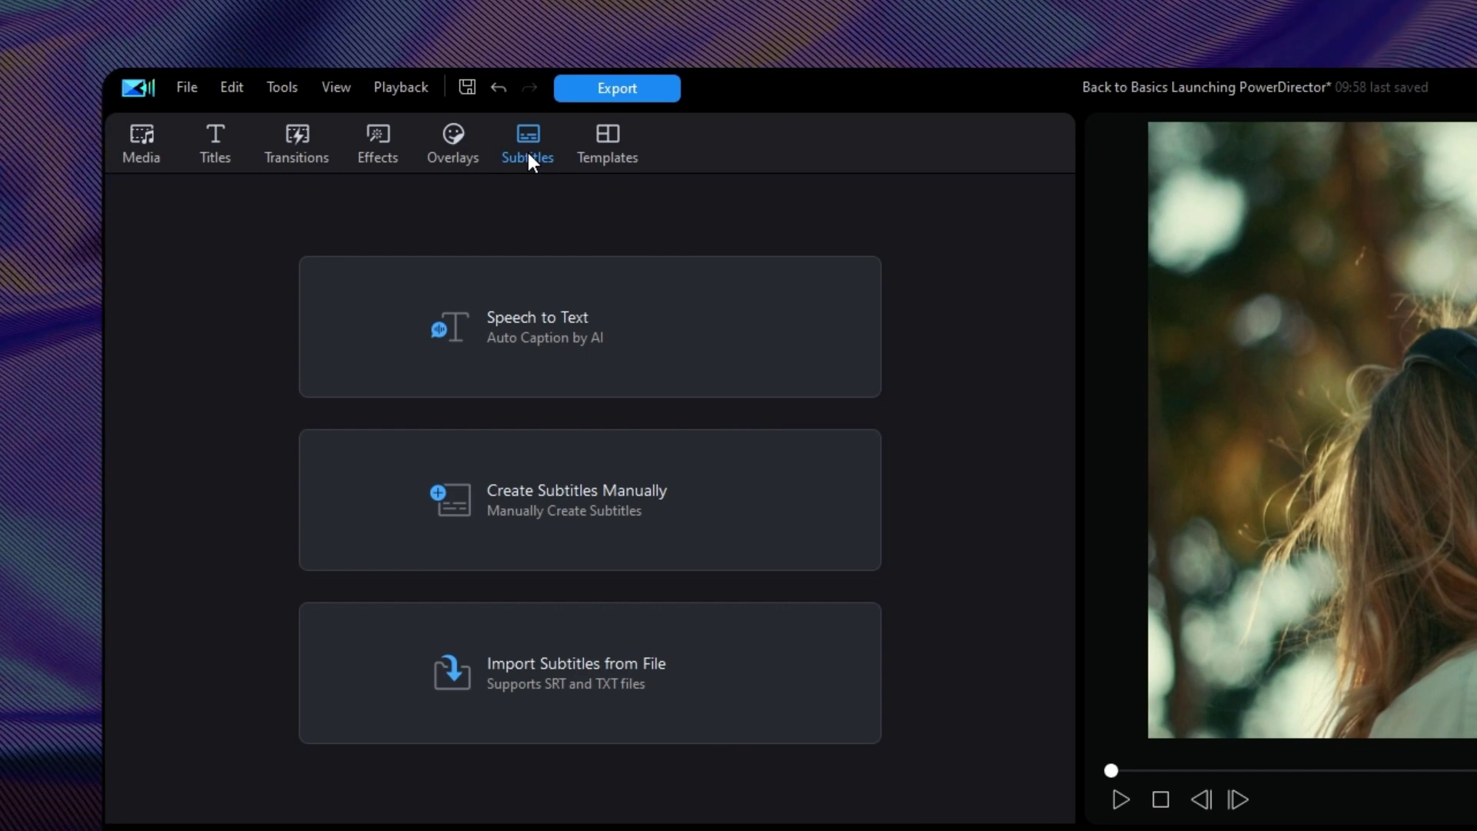
Show the intro templates library
left_click(607, 147)
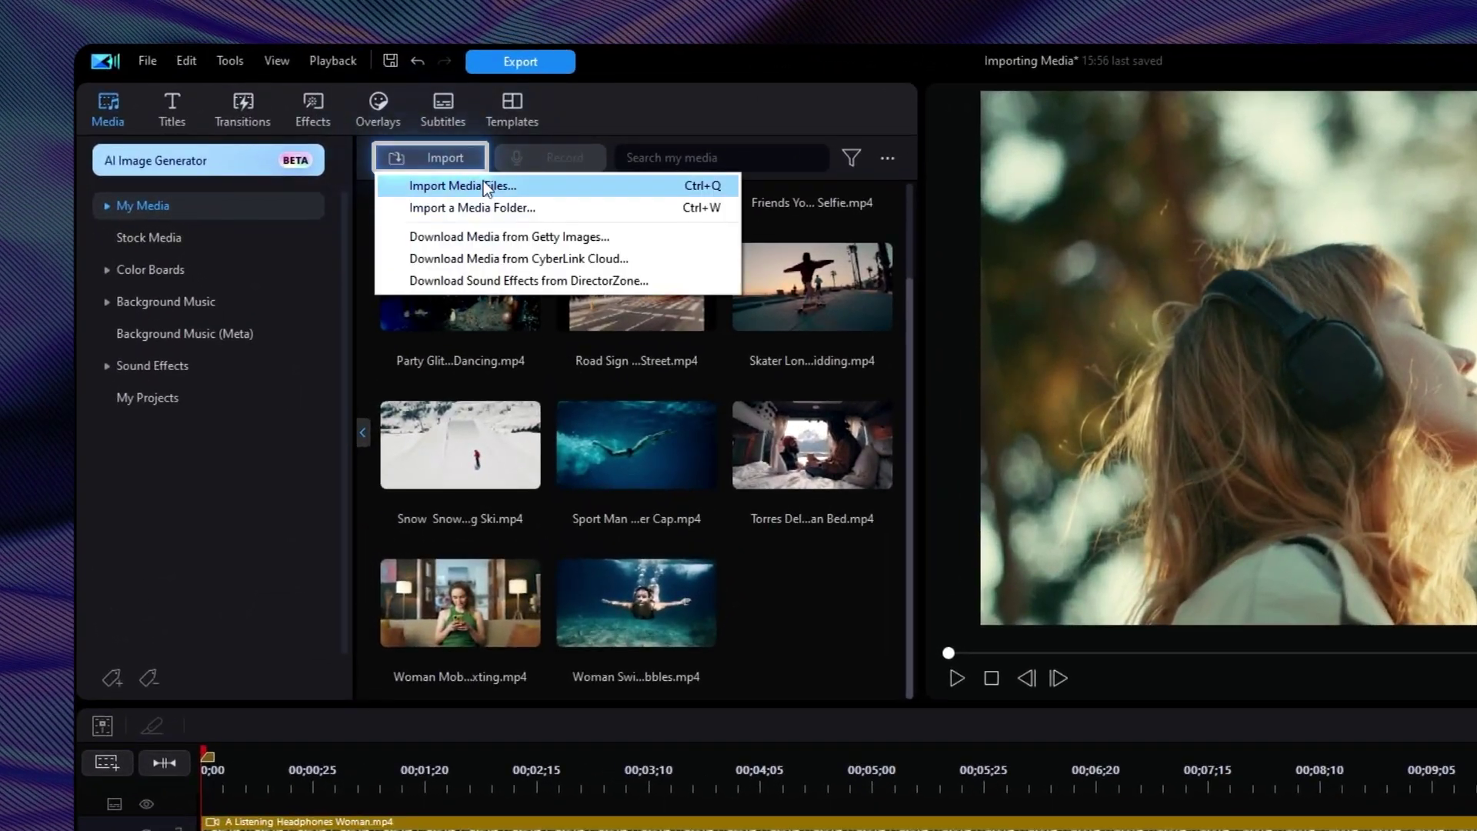
Import the two .wav music files and place Z Monako - Wash on audio track 1
left_click(483, 186)
scroll(1161, 381, "down", 3)
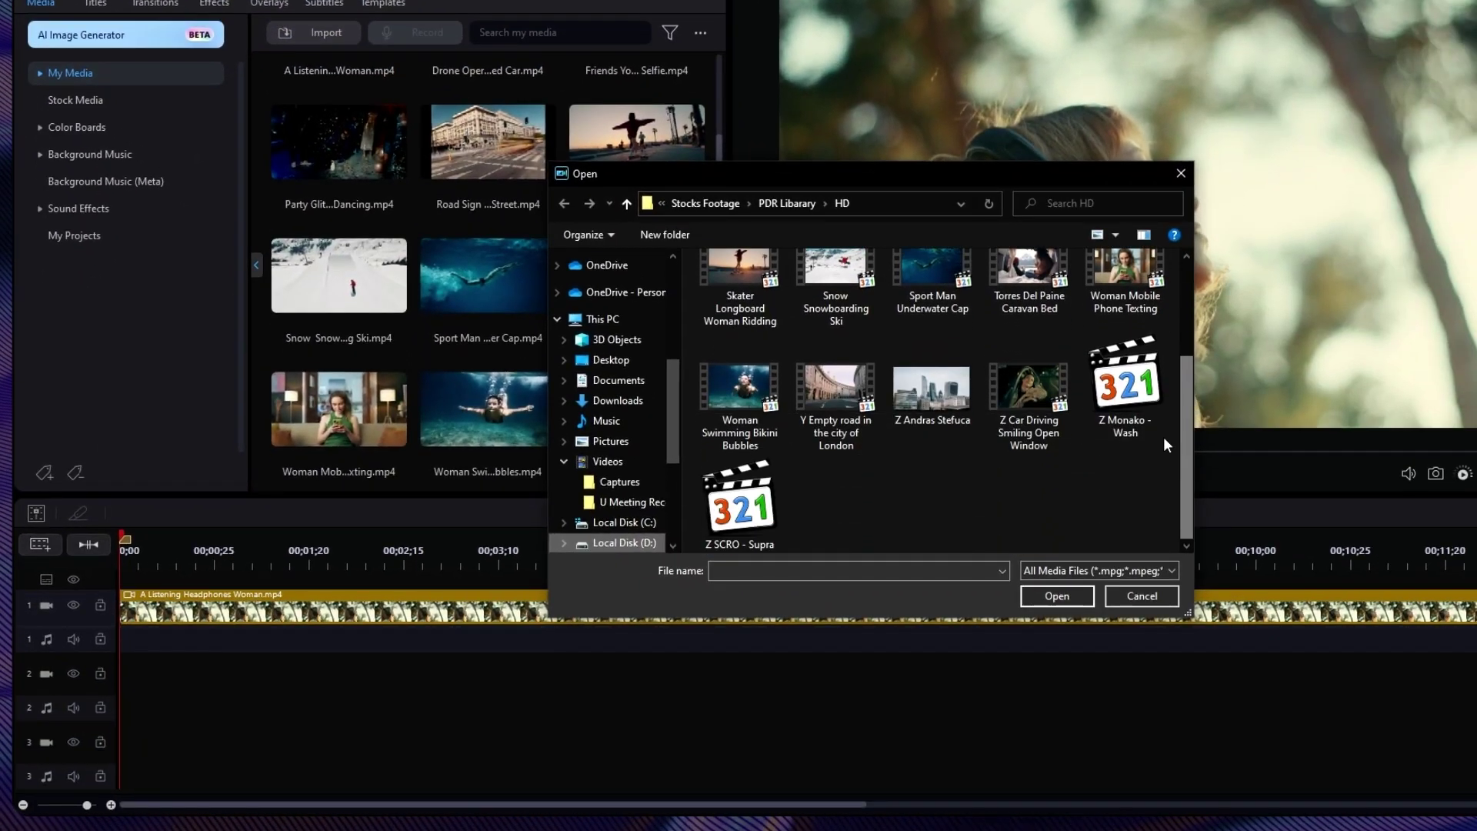
left_click(1052, 594)
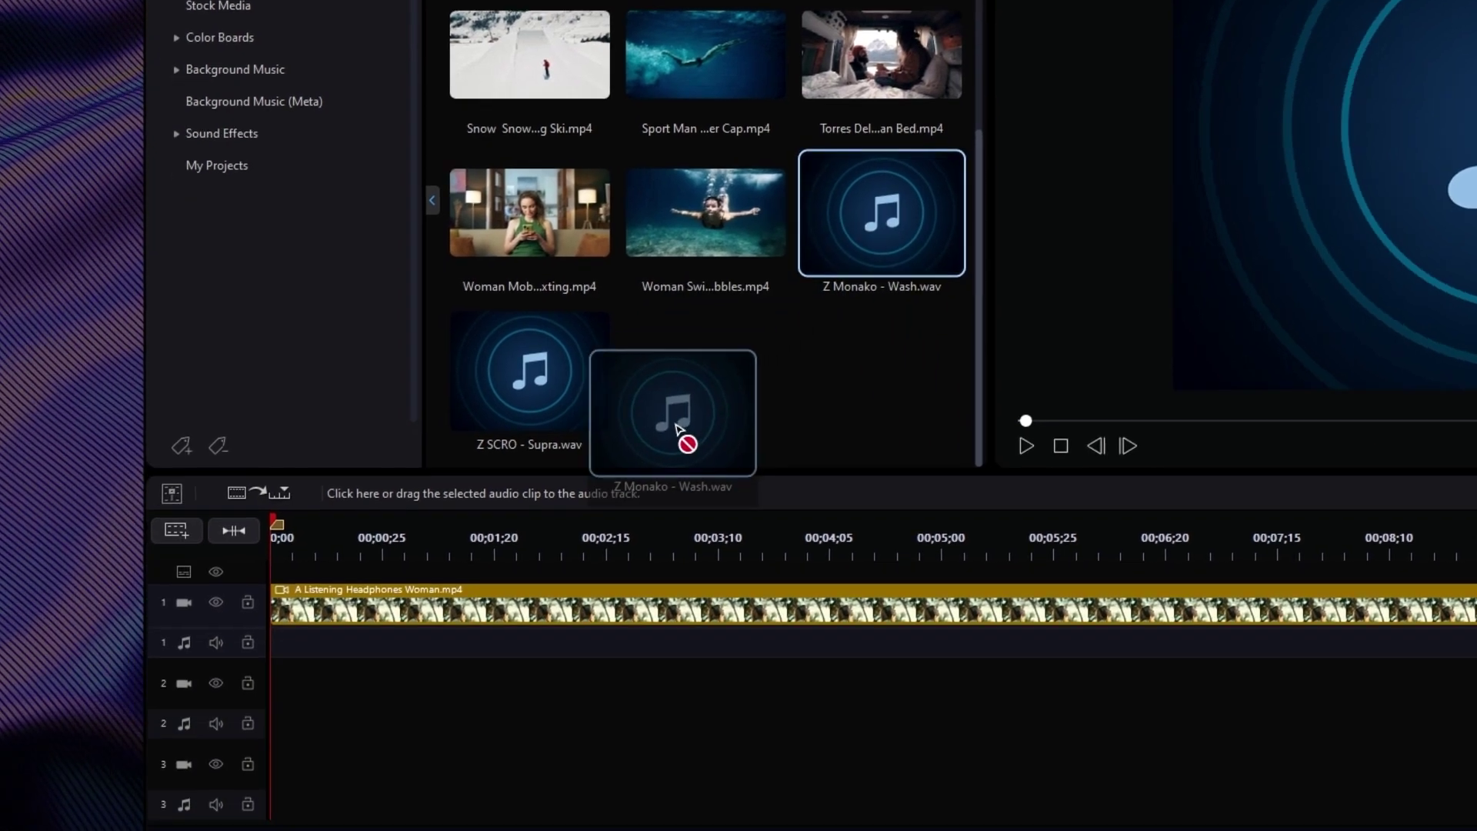
left_click_drag(840, 474, 369, 444)
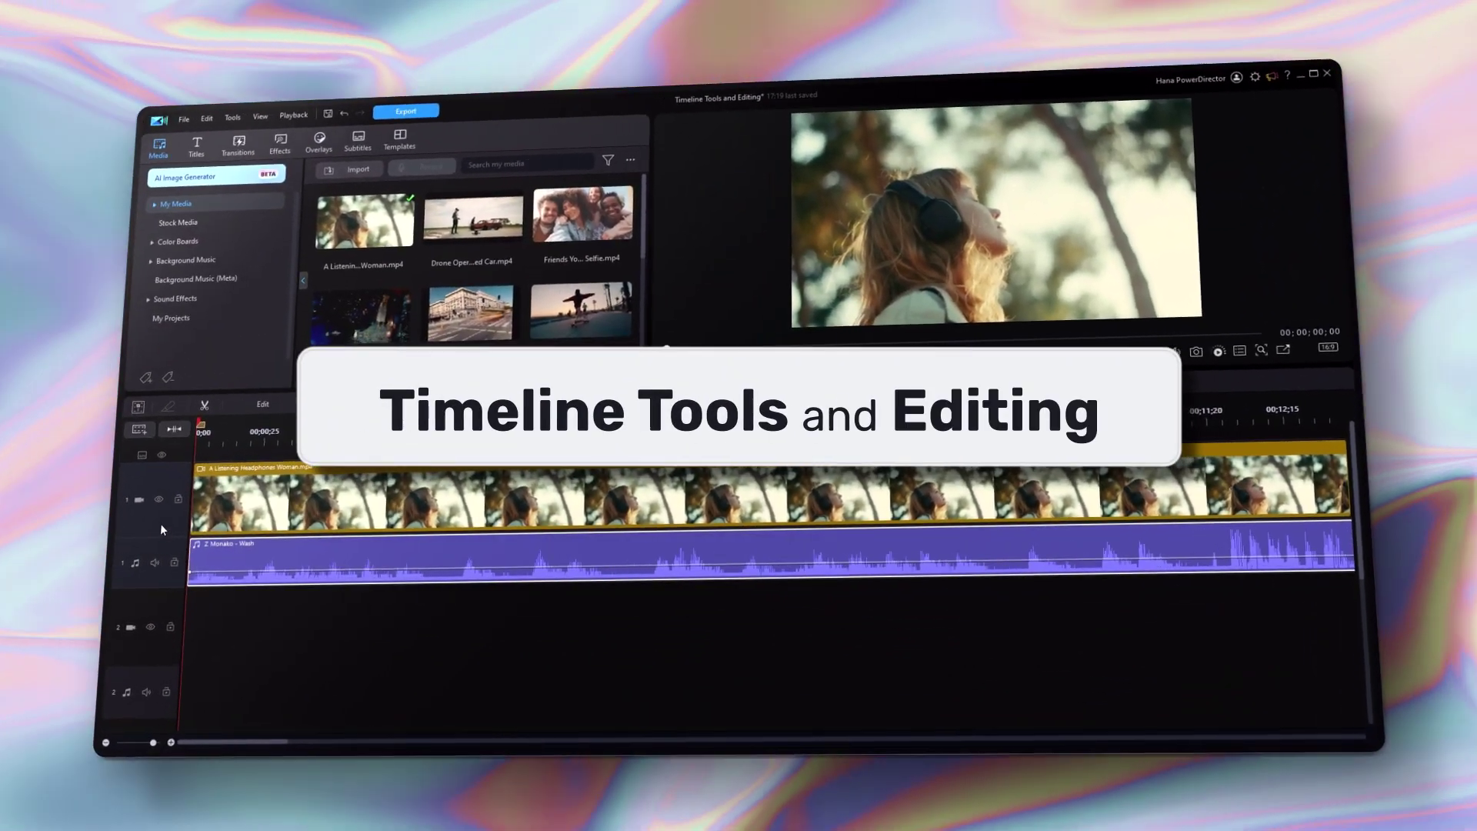
left_click(162, 495)
left_click(162, 495)
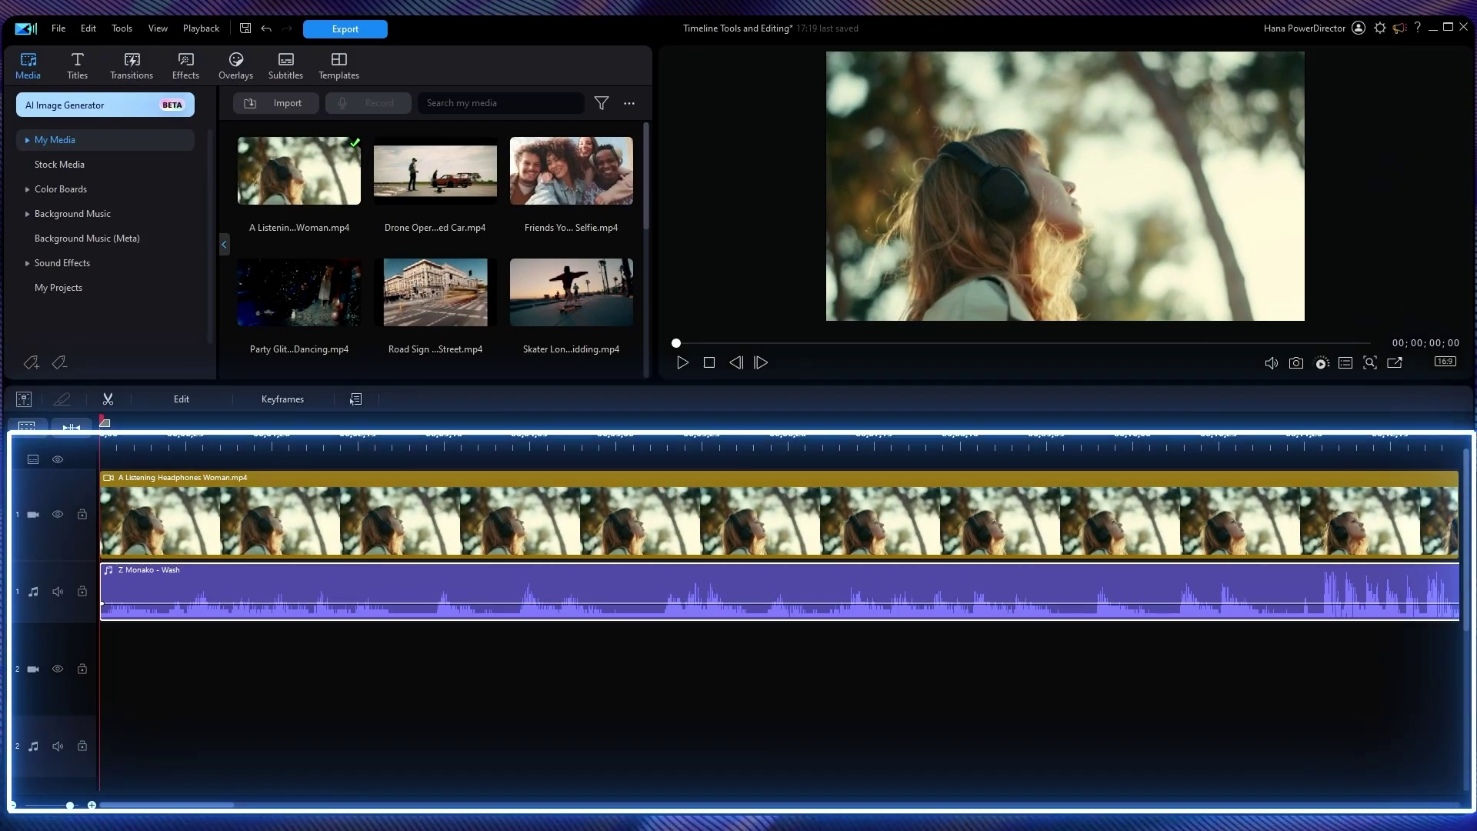
scroll(1468, 508, "down", 2)
left_click_drag(1469, 508, 1468, 533)
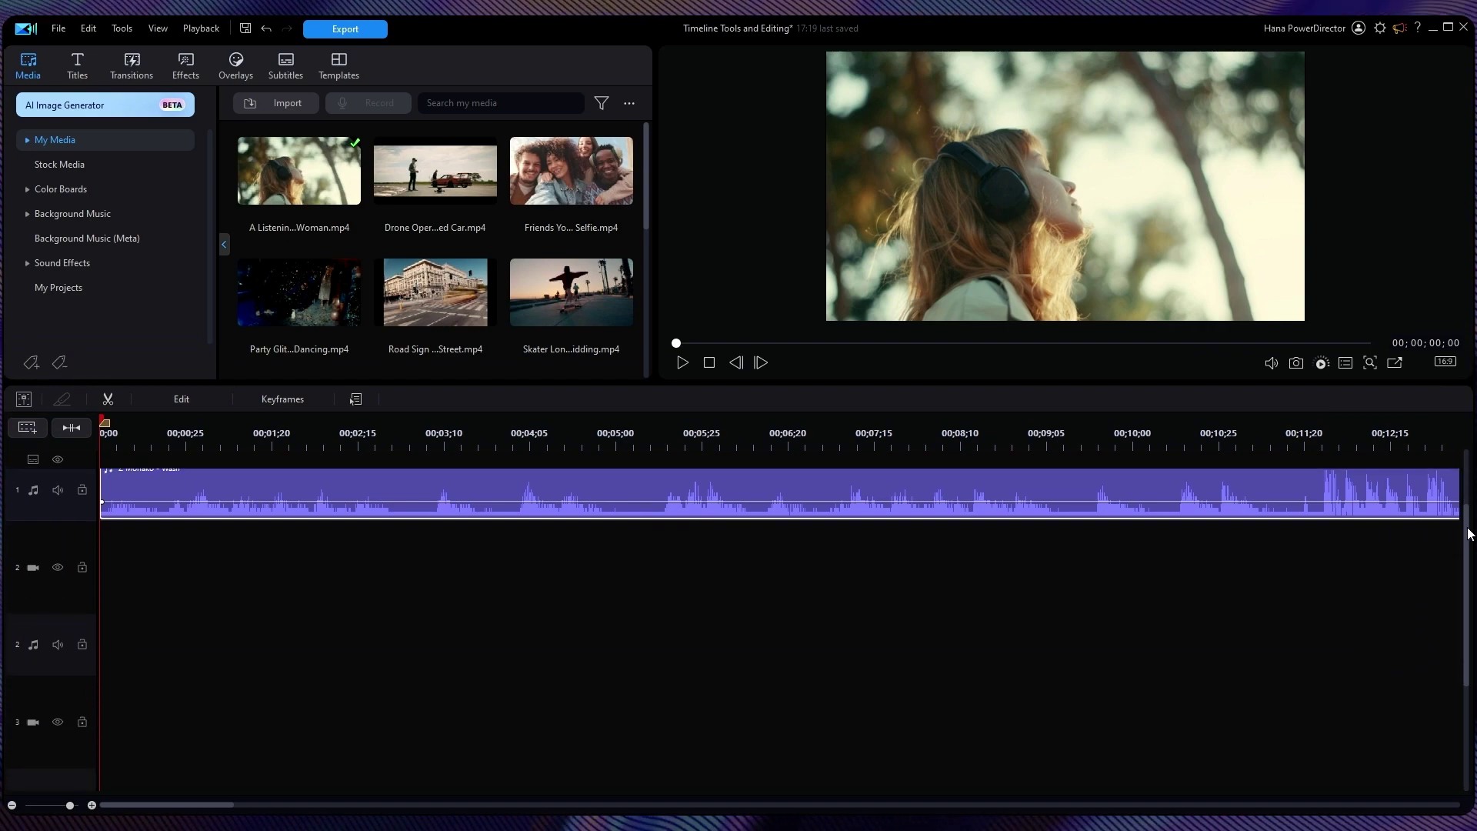
scroll(1469, 534, "up", 2)
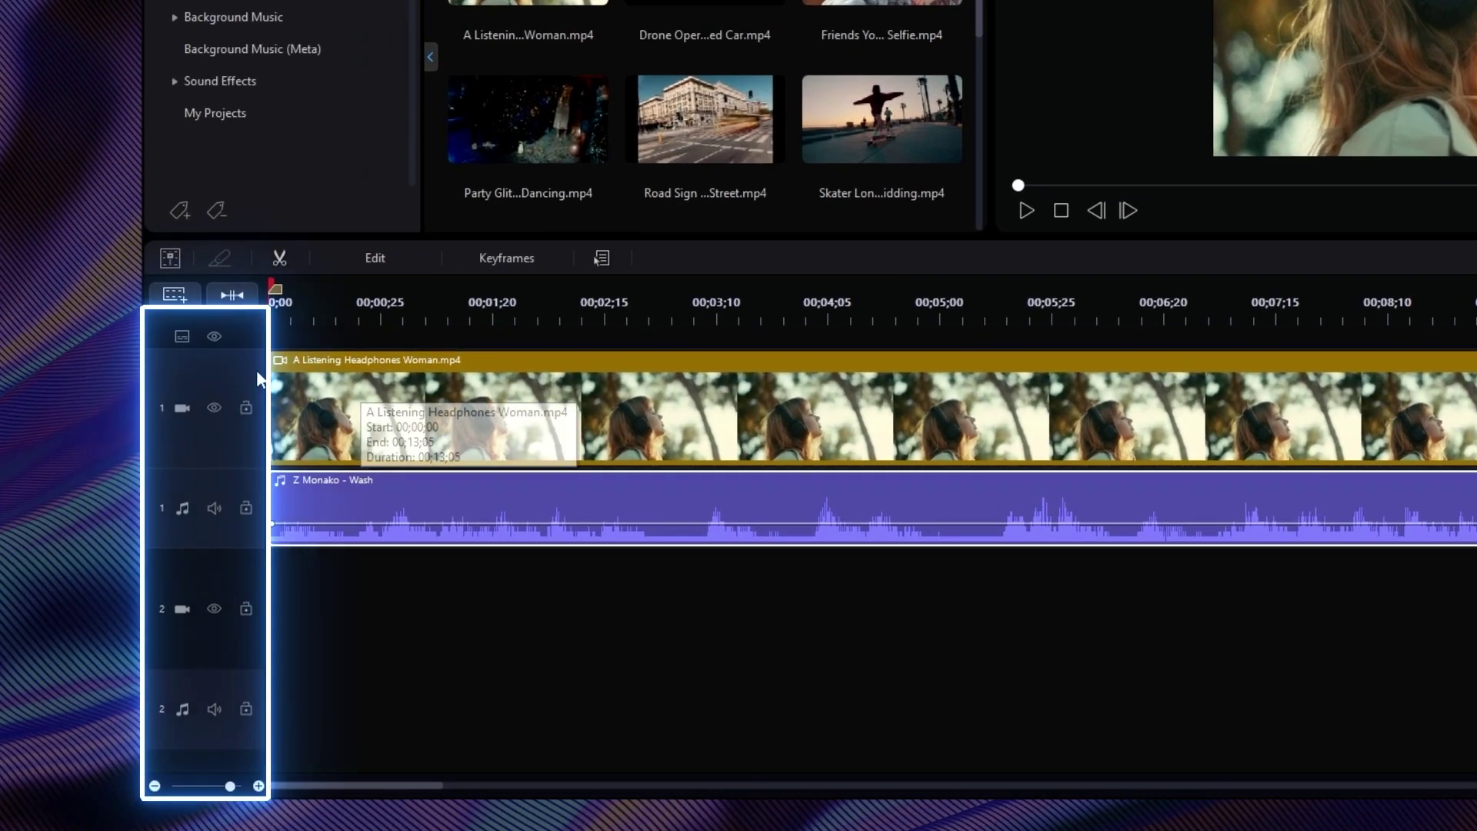
right_click(269, 381)
left_click(274, 383)
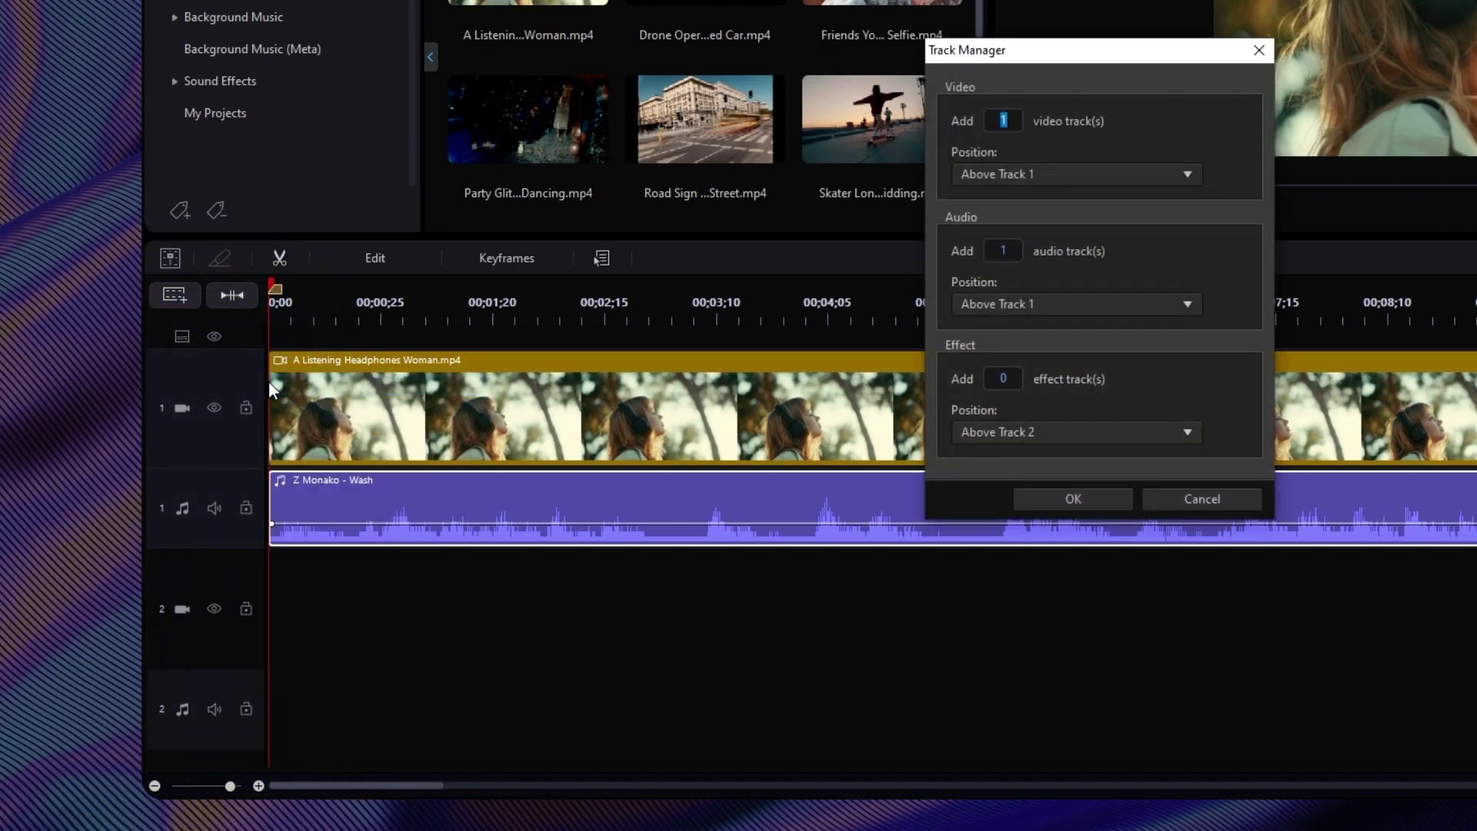
key("Escape")
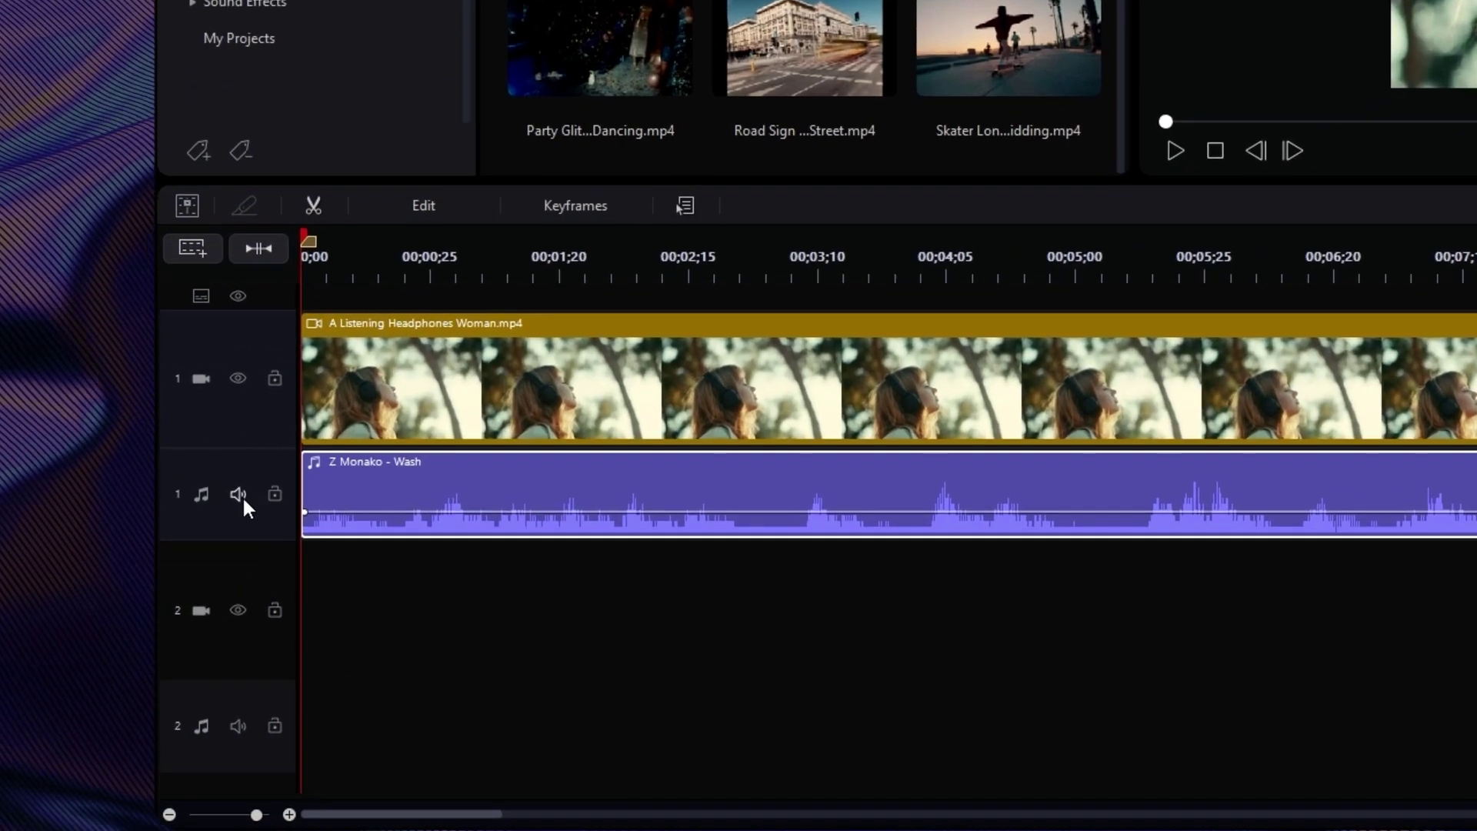
Toggle the music track's mute and the video track's visibility and lock, then select the video clip
left_click(243, 496)
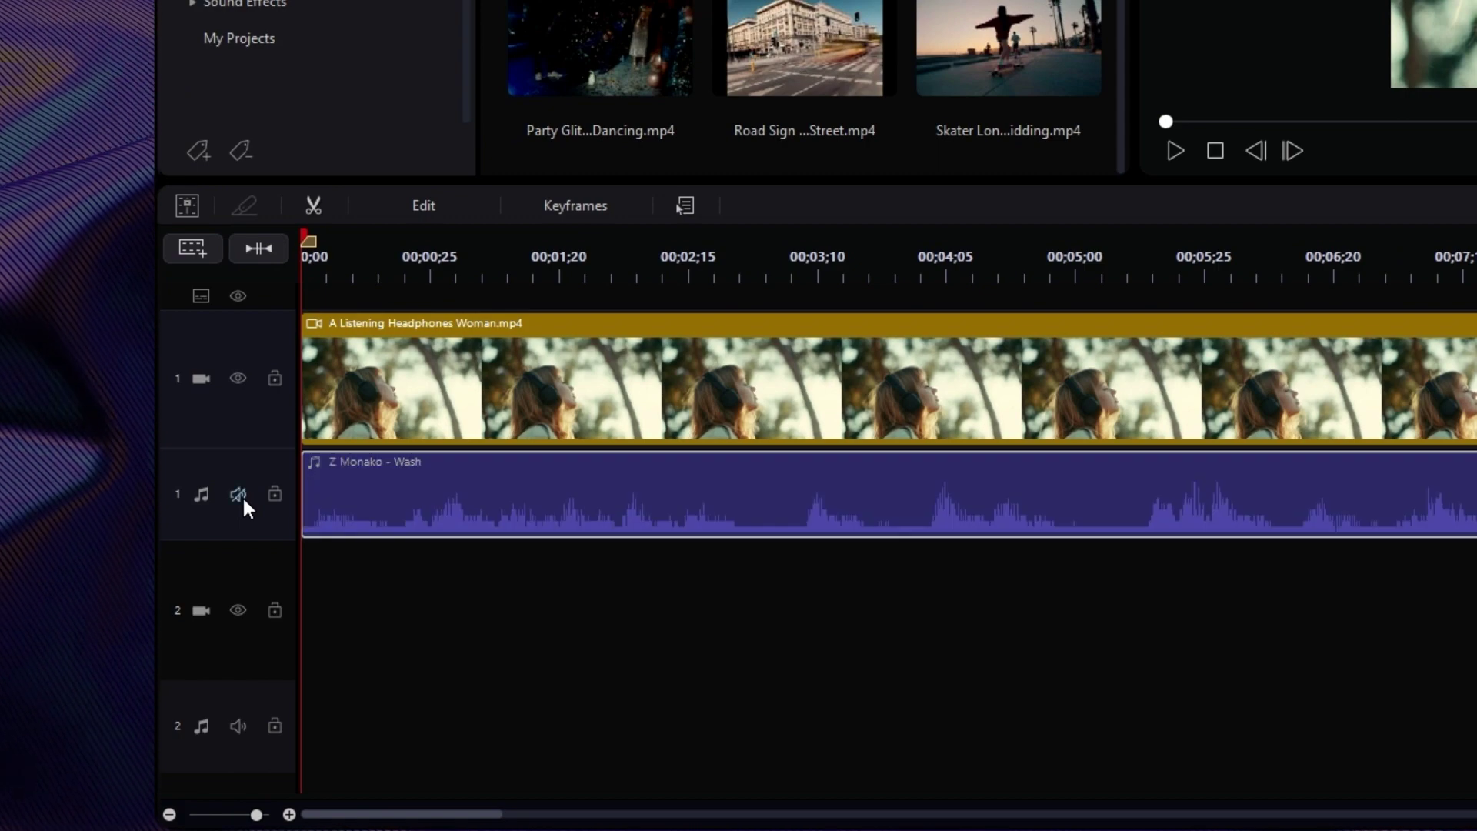
left_click(244, 497)
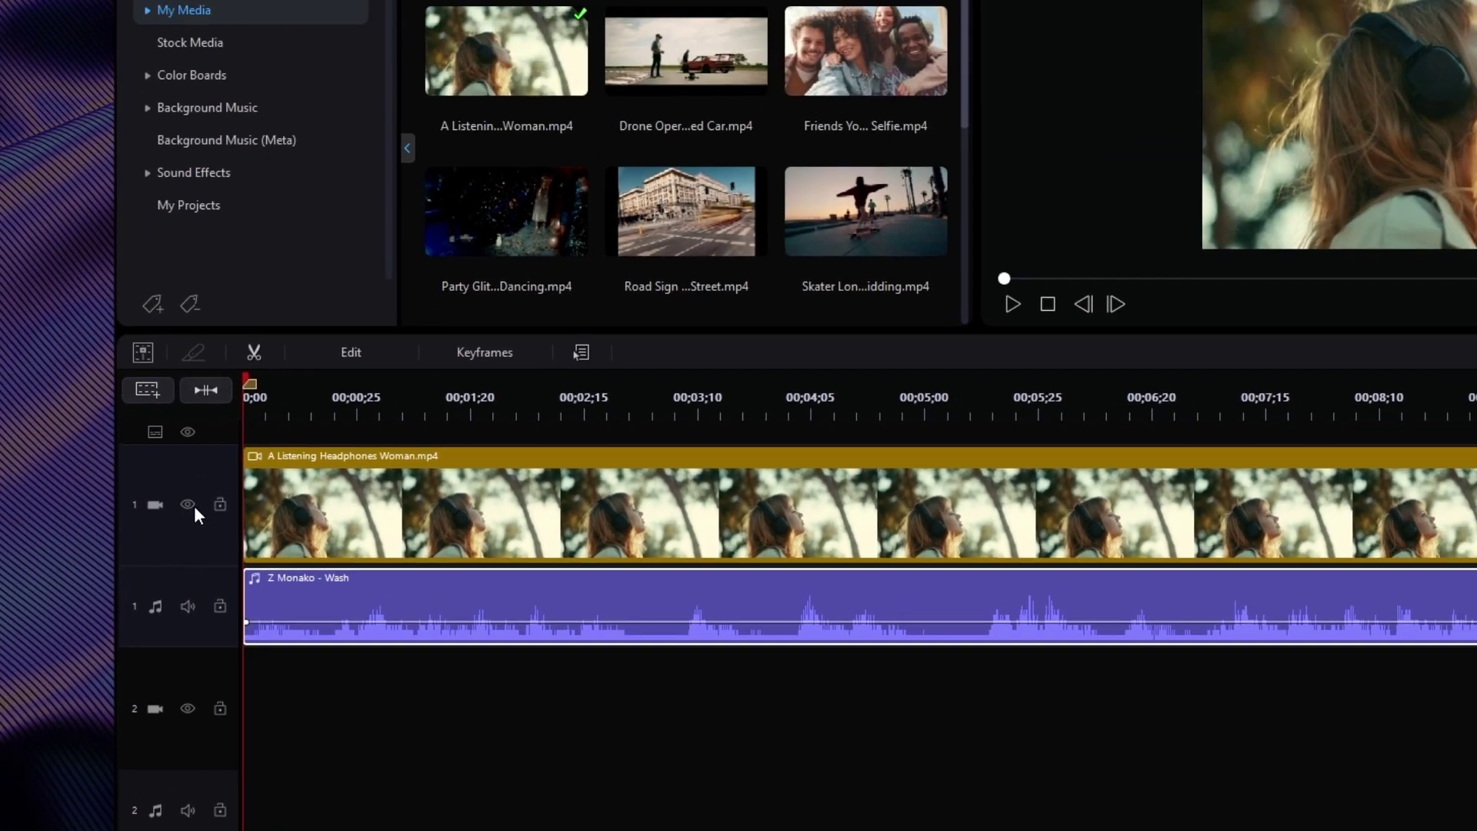
left_click(194, 507)
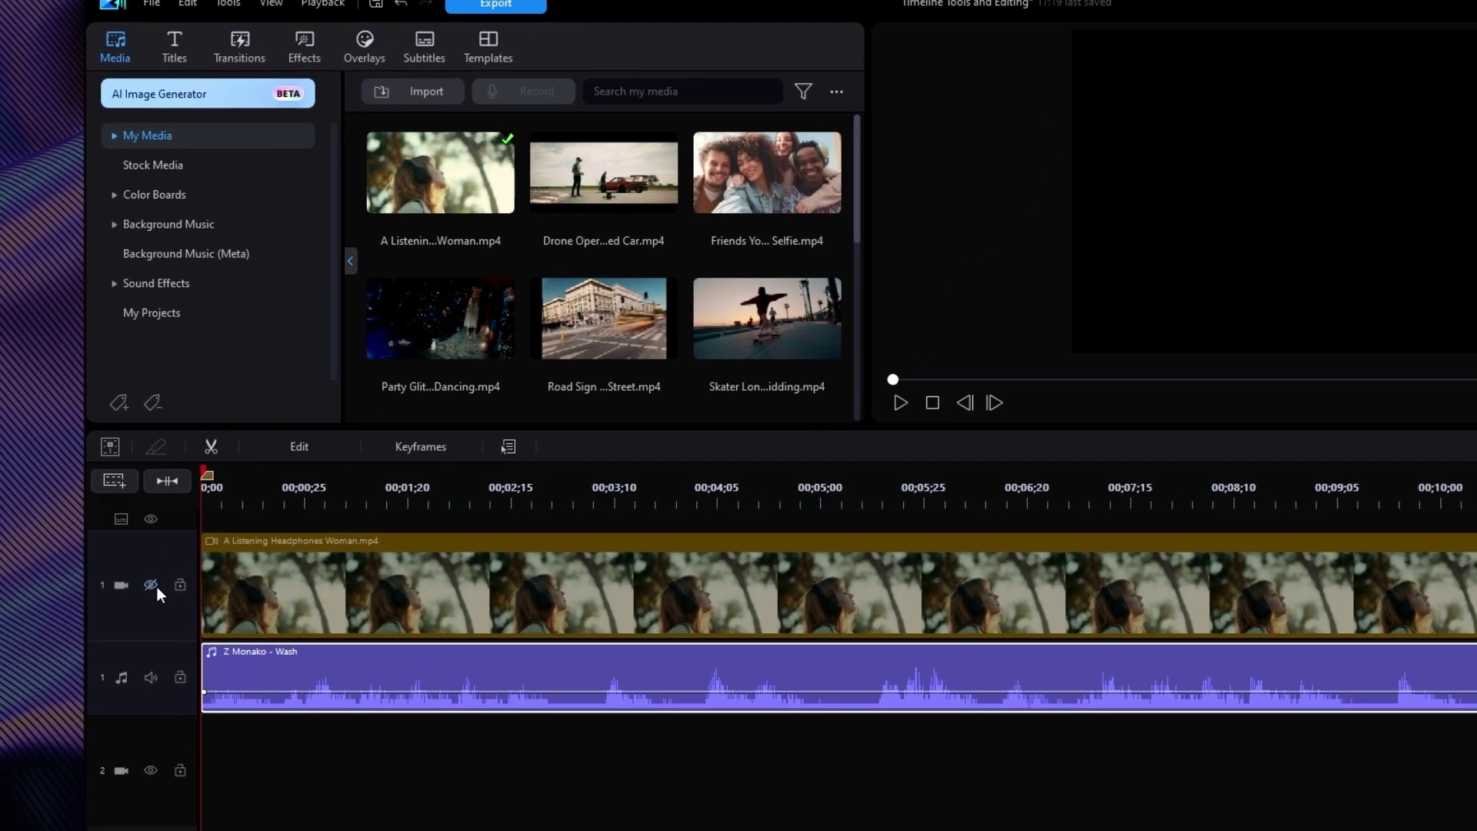
left_click(156, 587)
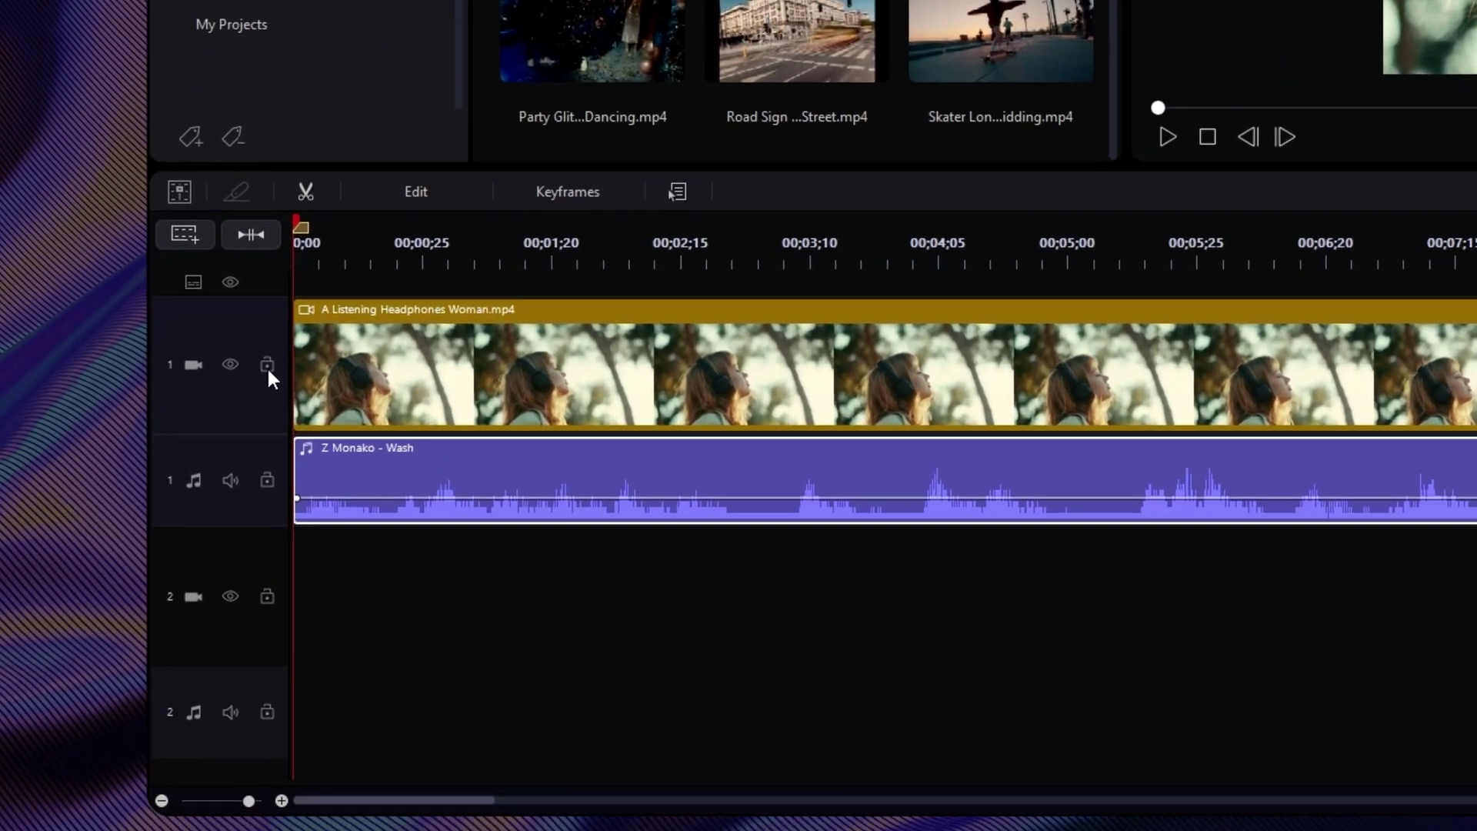
left_click(181, 584)
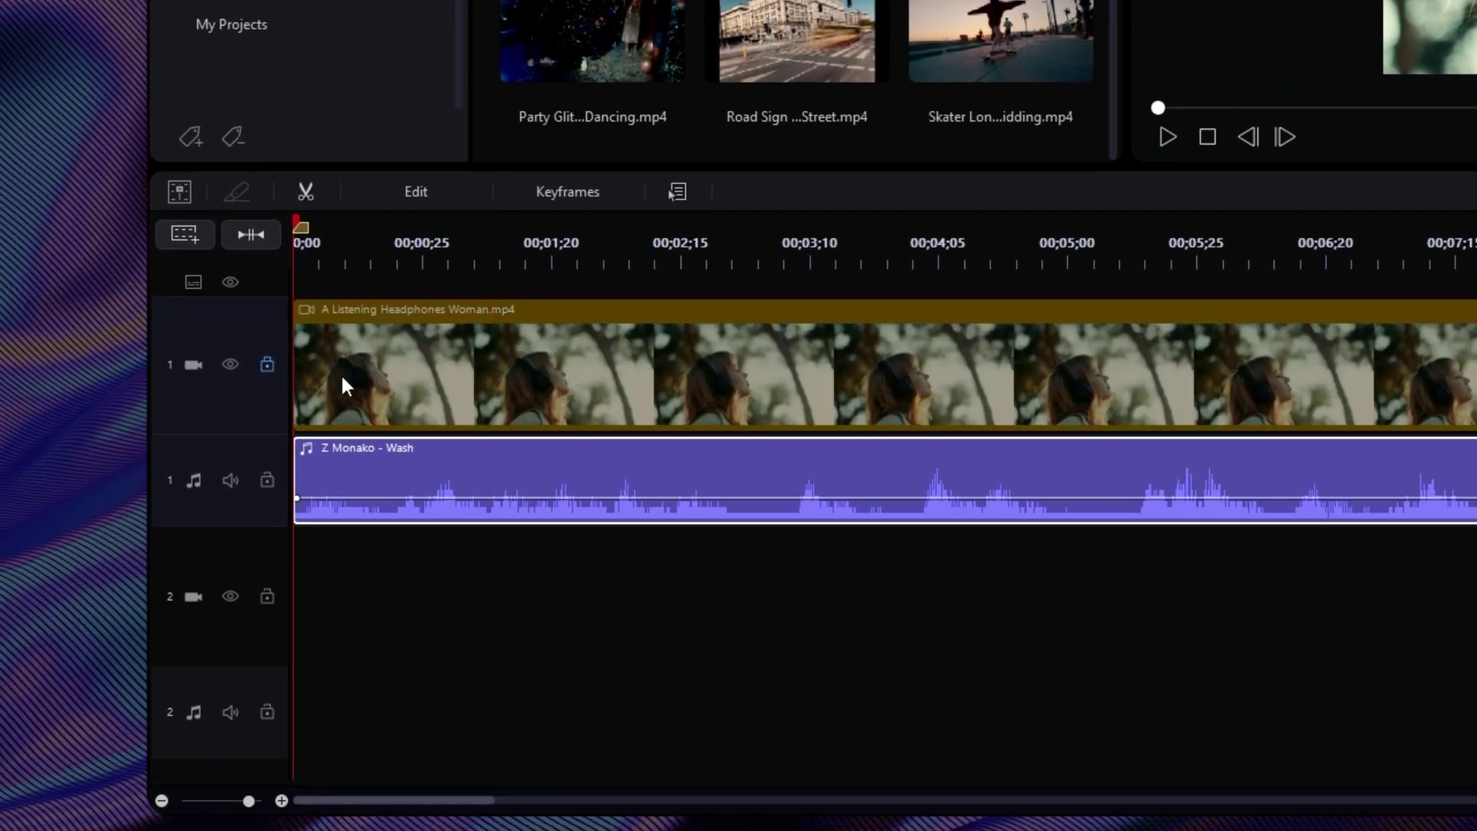
left_click(265, 361)
left_click(416, 370)
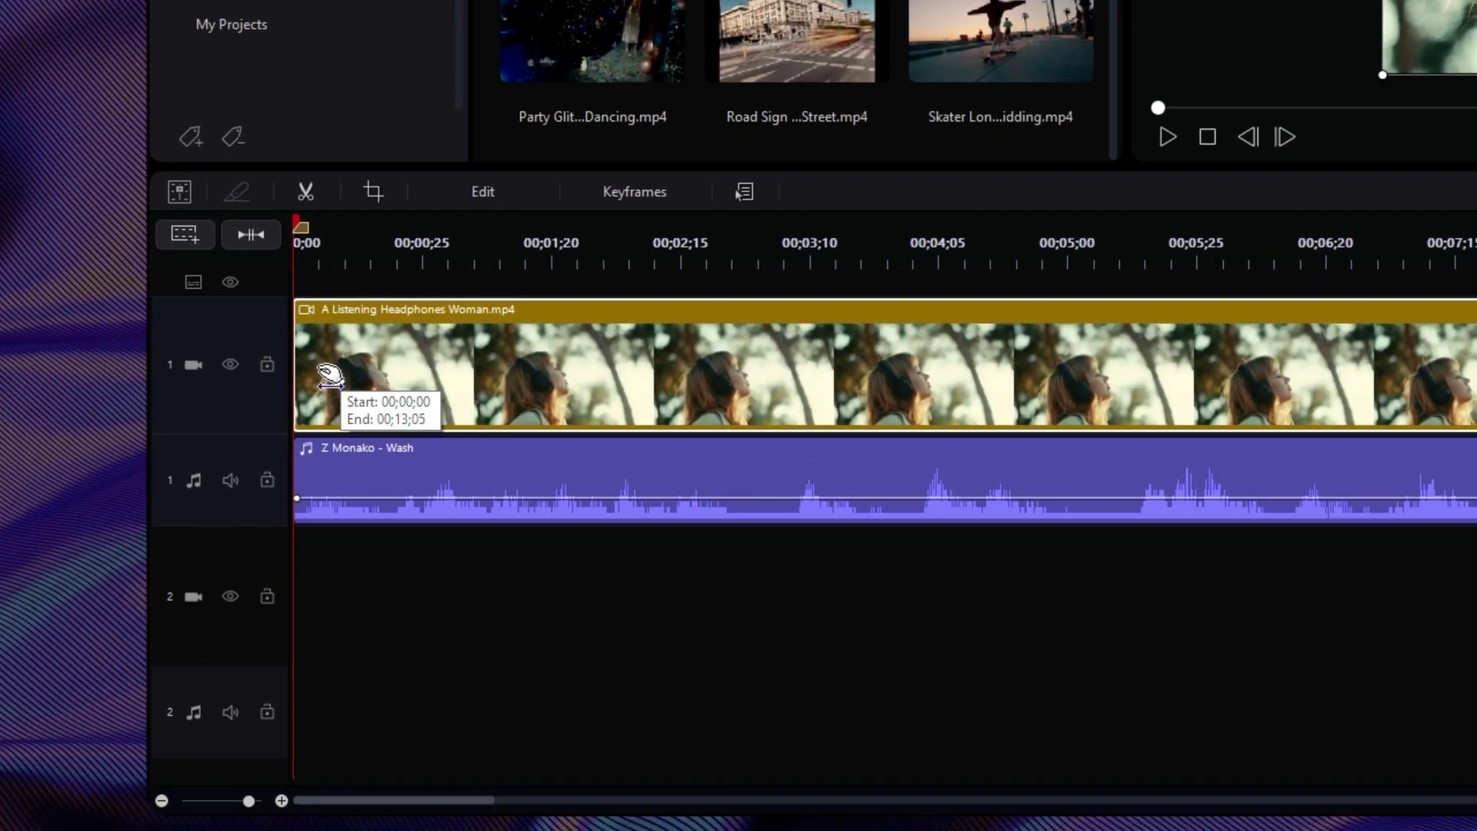
Zoom the timeline out to fit the whole project and select the Z Monako - Wash clip
mouse_move(1197, 266)
left_mouse_down()
mouse_move(661, 284)
mouse_move(913, 288)
left_mouse_up()
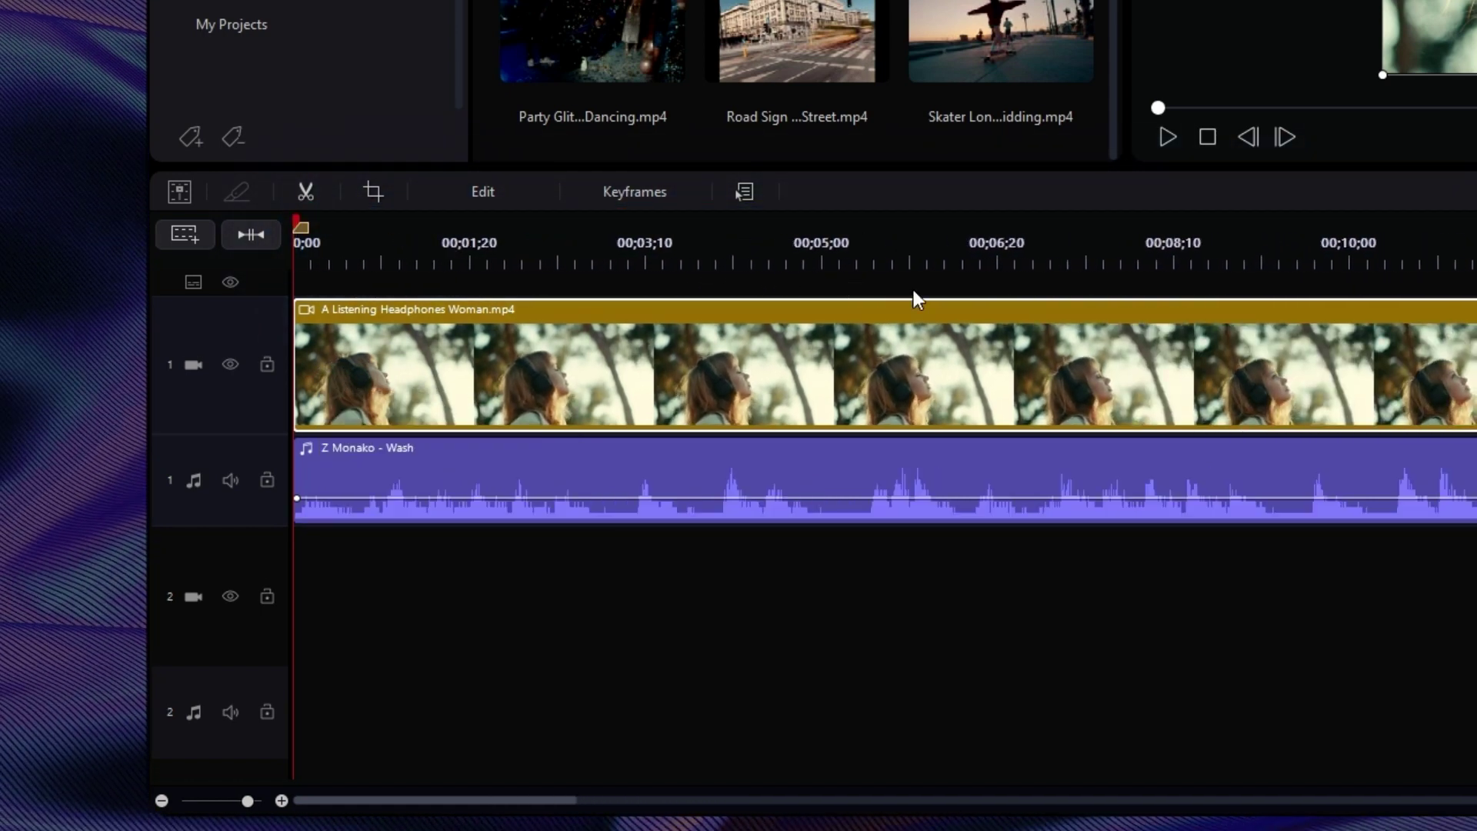
left_click(260, 241)
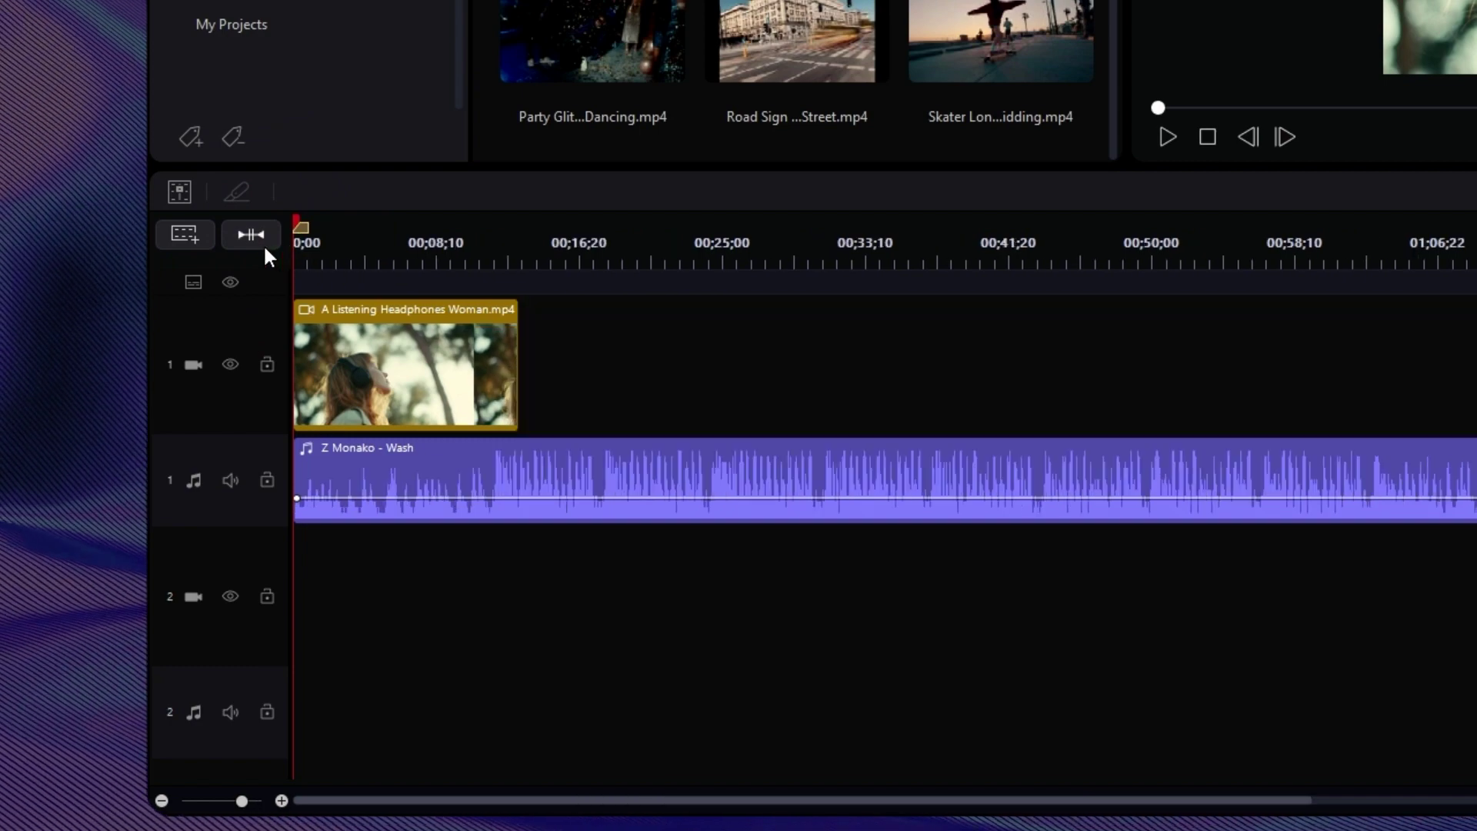
left_click(459, 457)
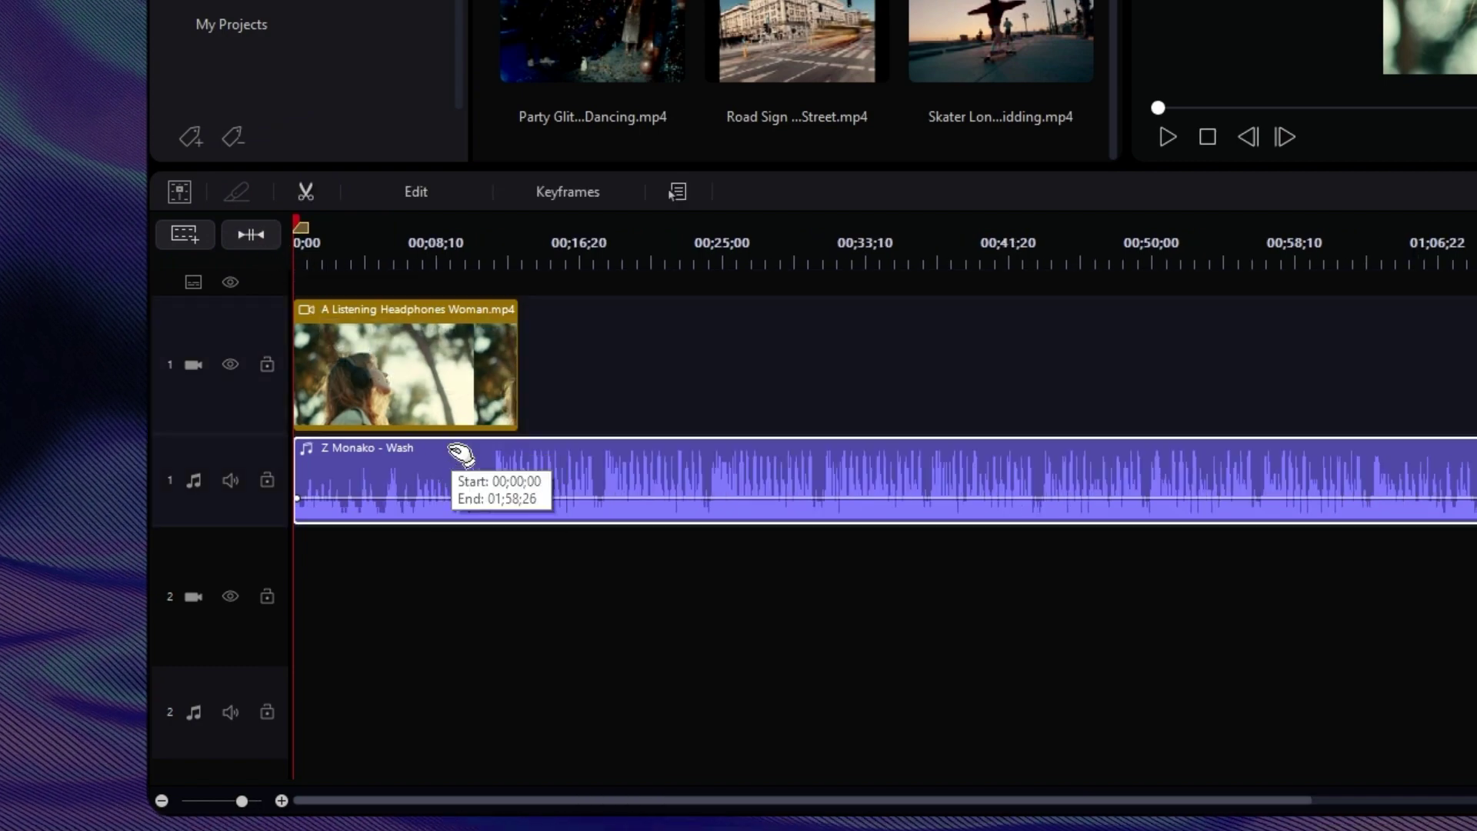
Dismiss Trim Audio, set the playhead to 00;13;01, delete the music's second half, then undo
left_click(306, 193)
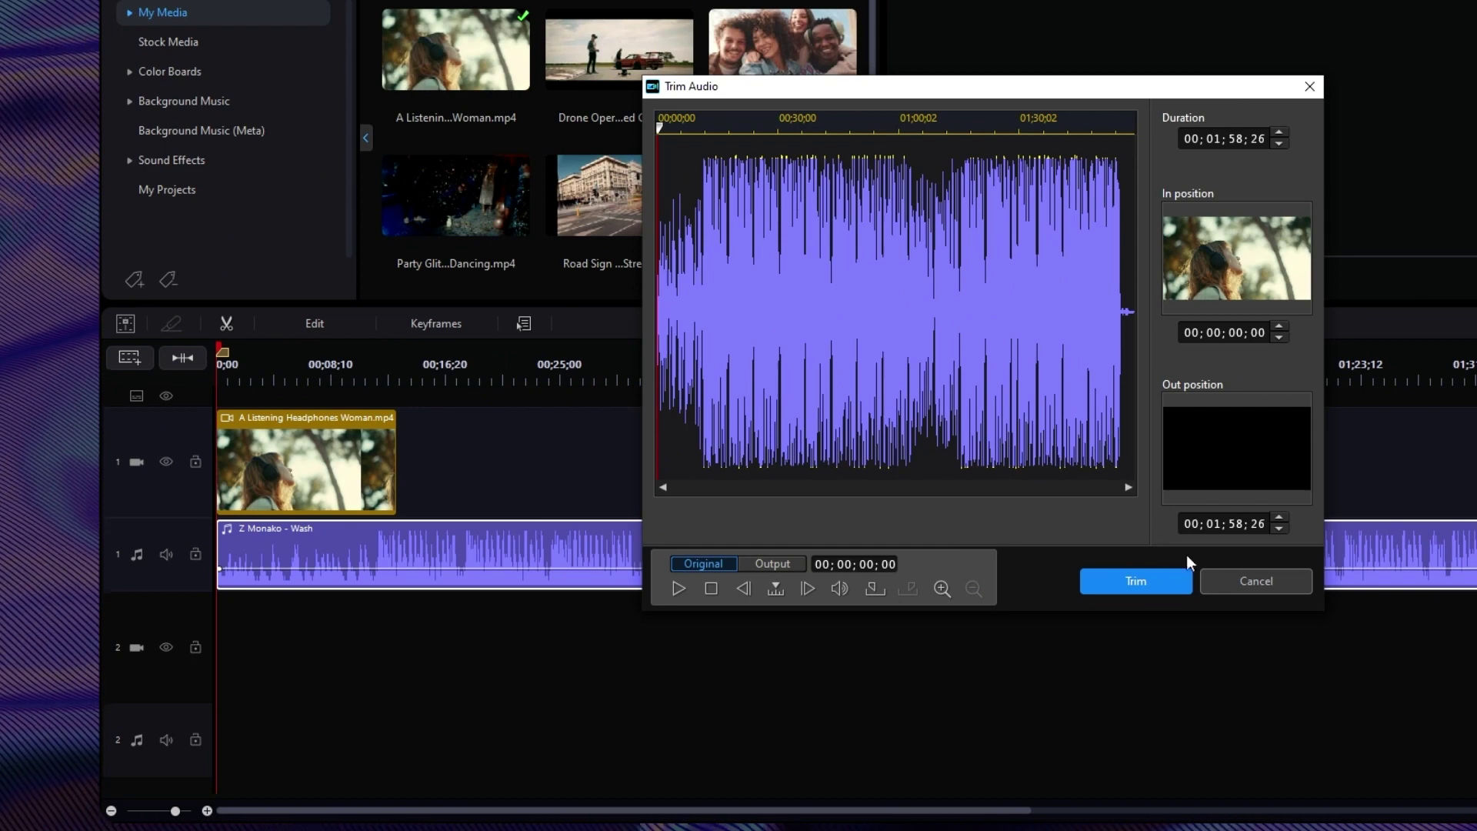
left_click(1235, 581)
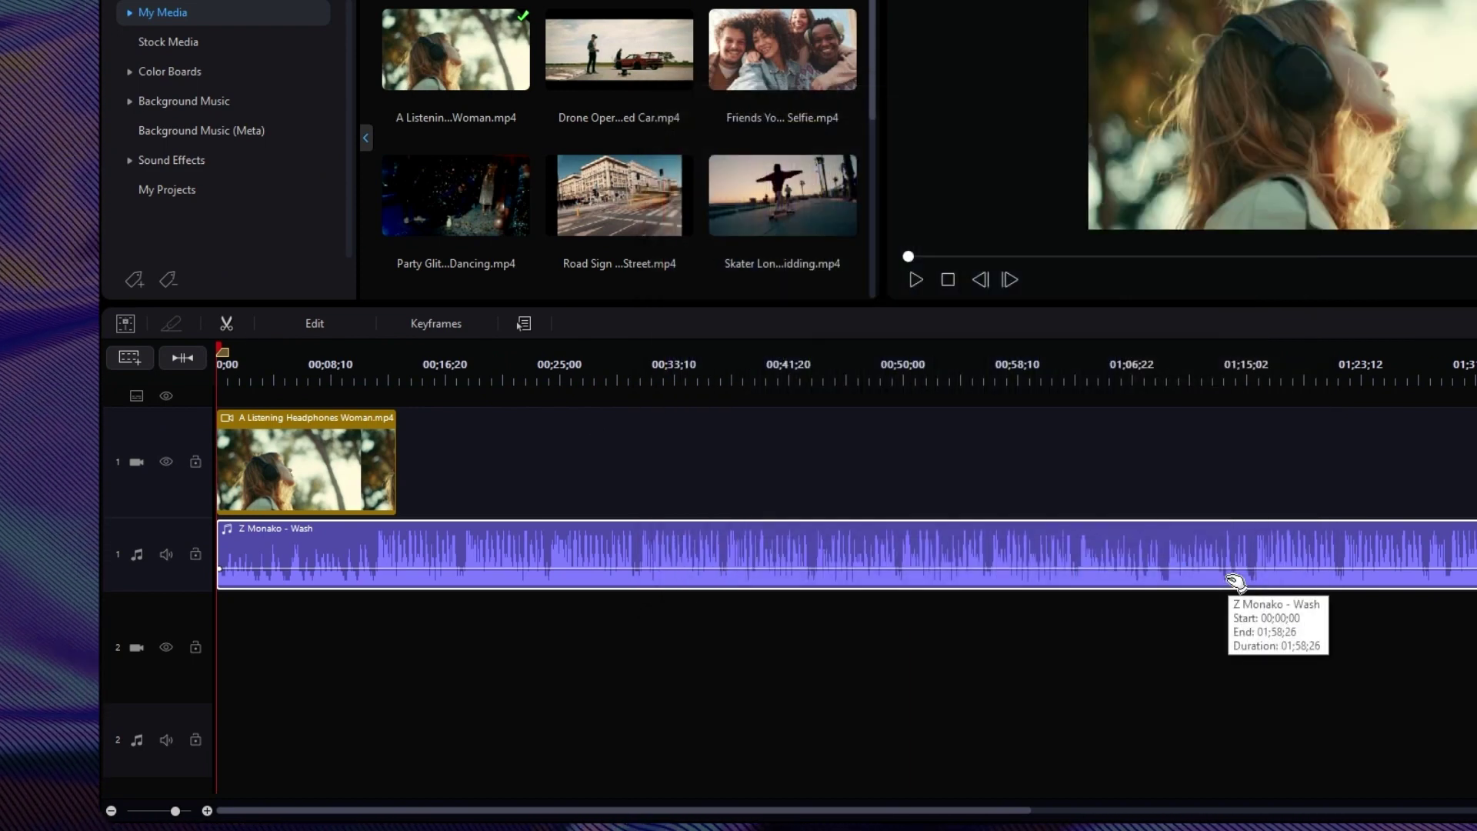
left_click(396, 381)
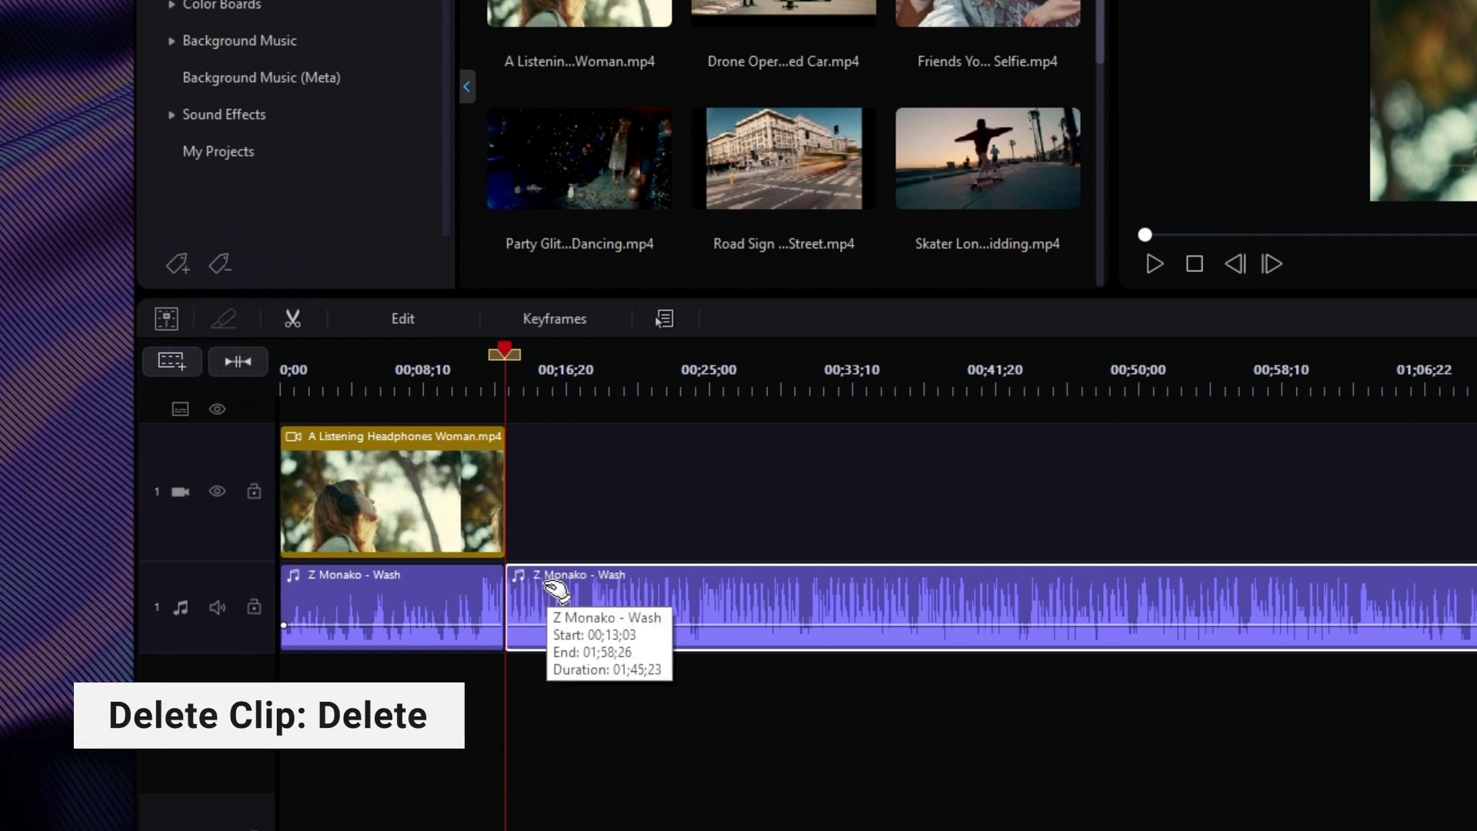
key("Delete")
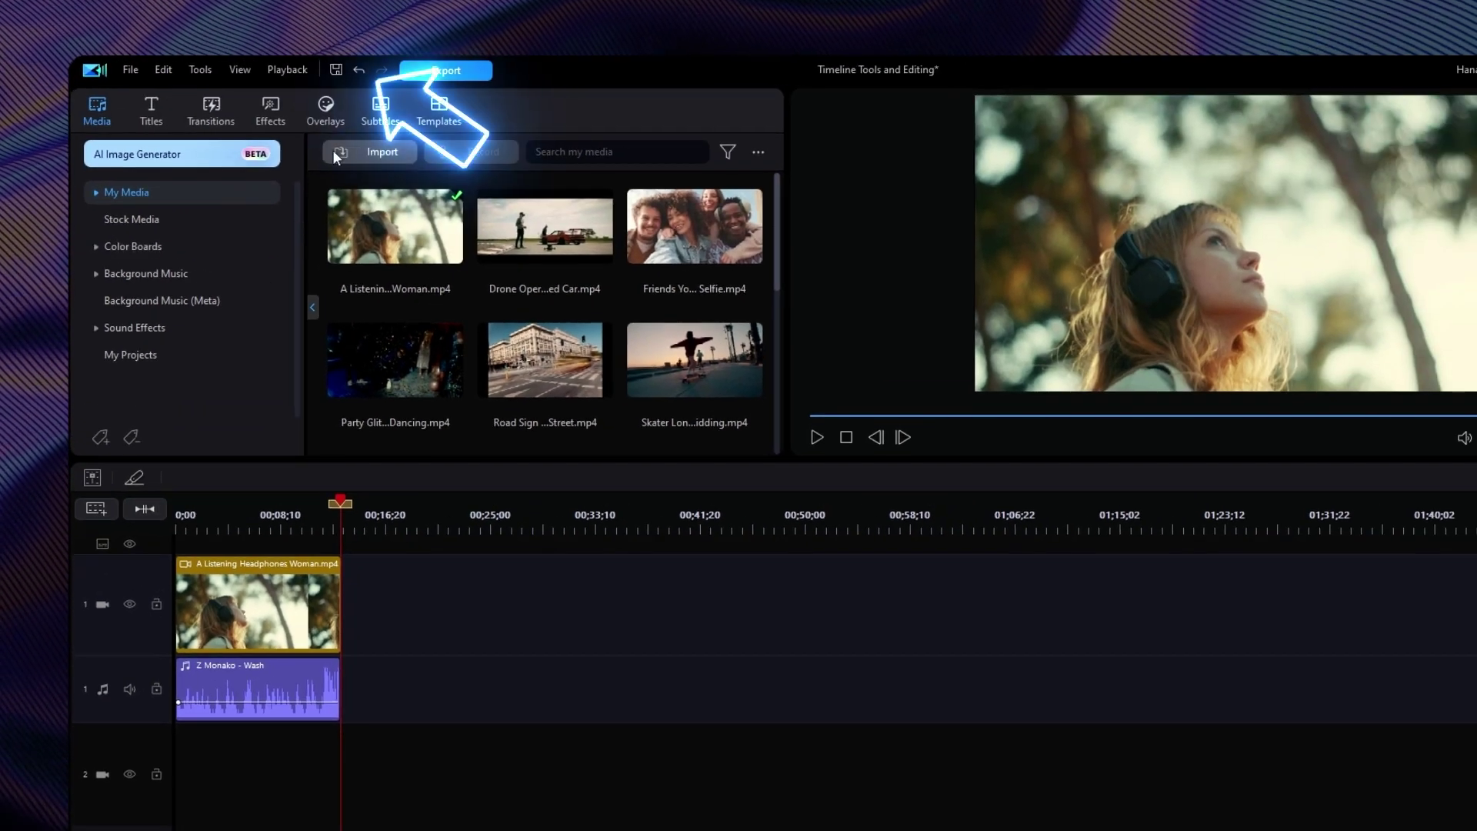
left_click(360, 73)
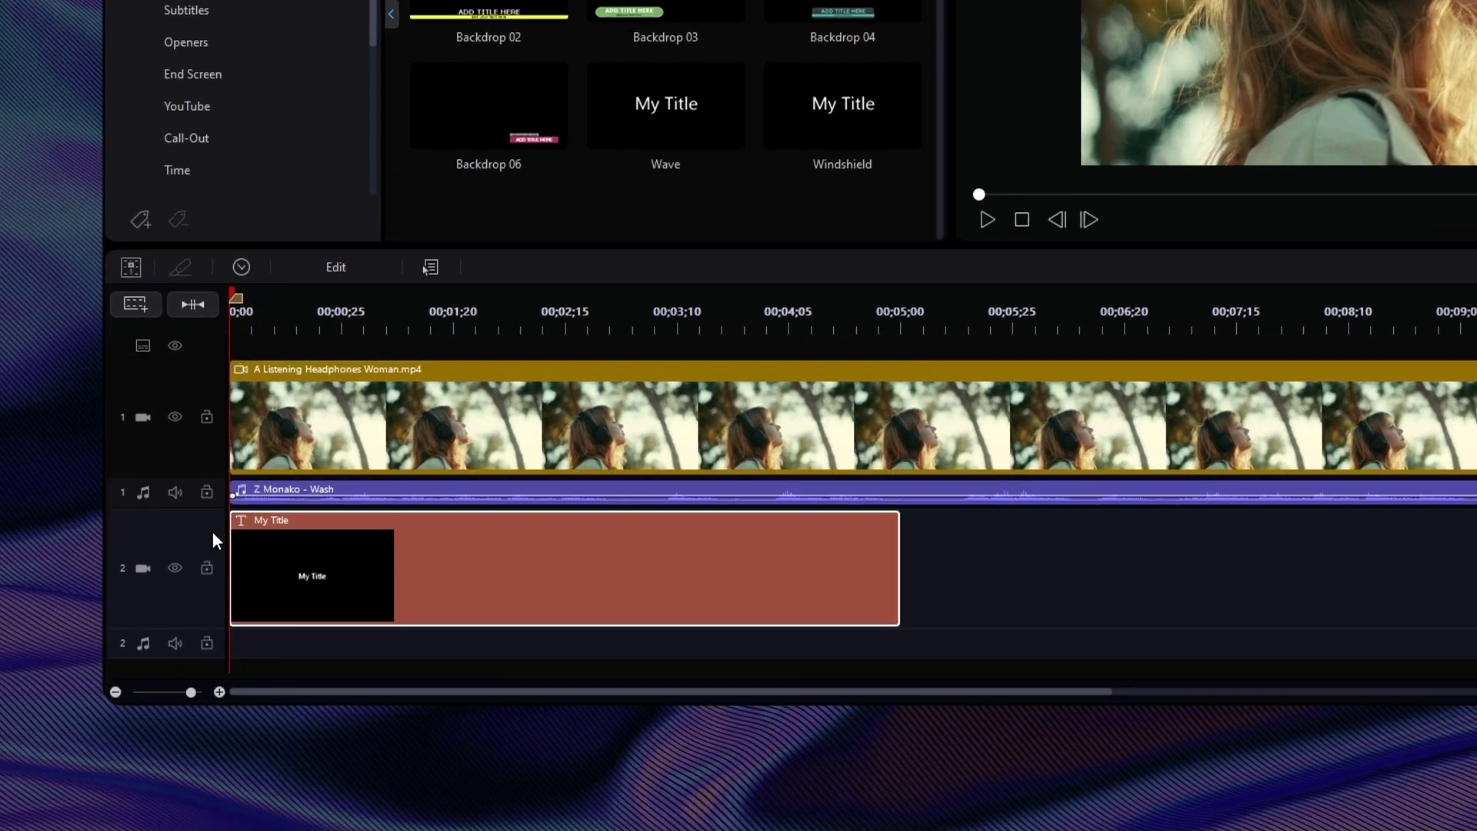
Open the new title clip in the title designer to edit its text
left_click(334, 266)
type("Music")
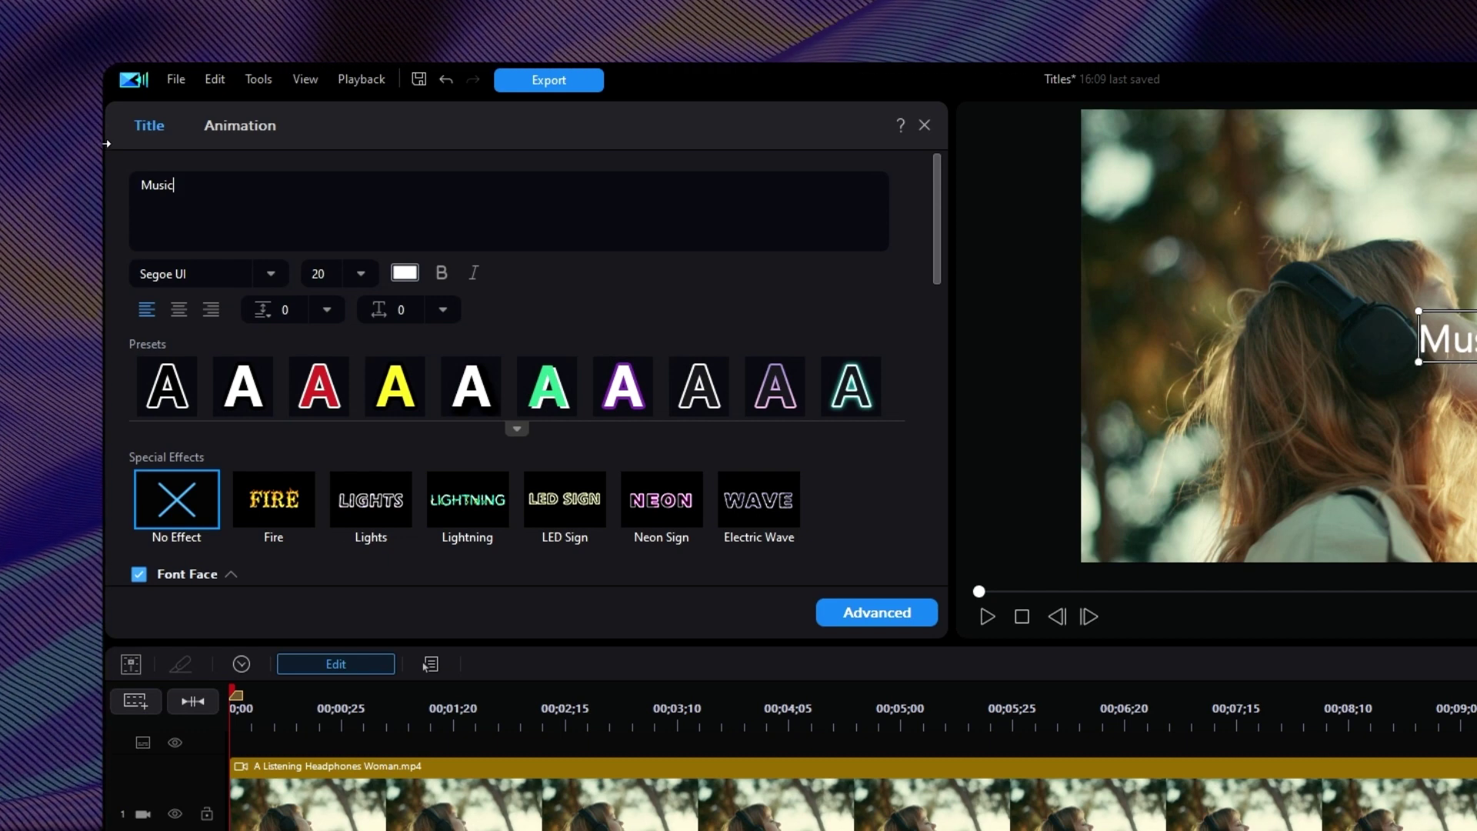
Set the title font to Segoe UI Black at size 36
left_click(271, 274)
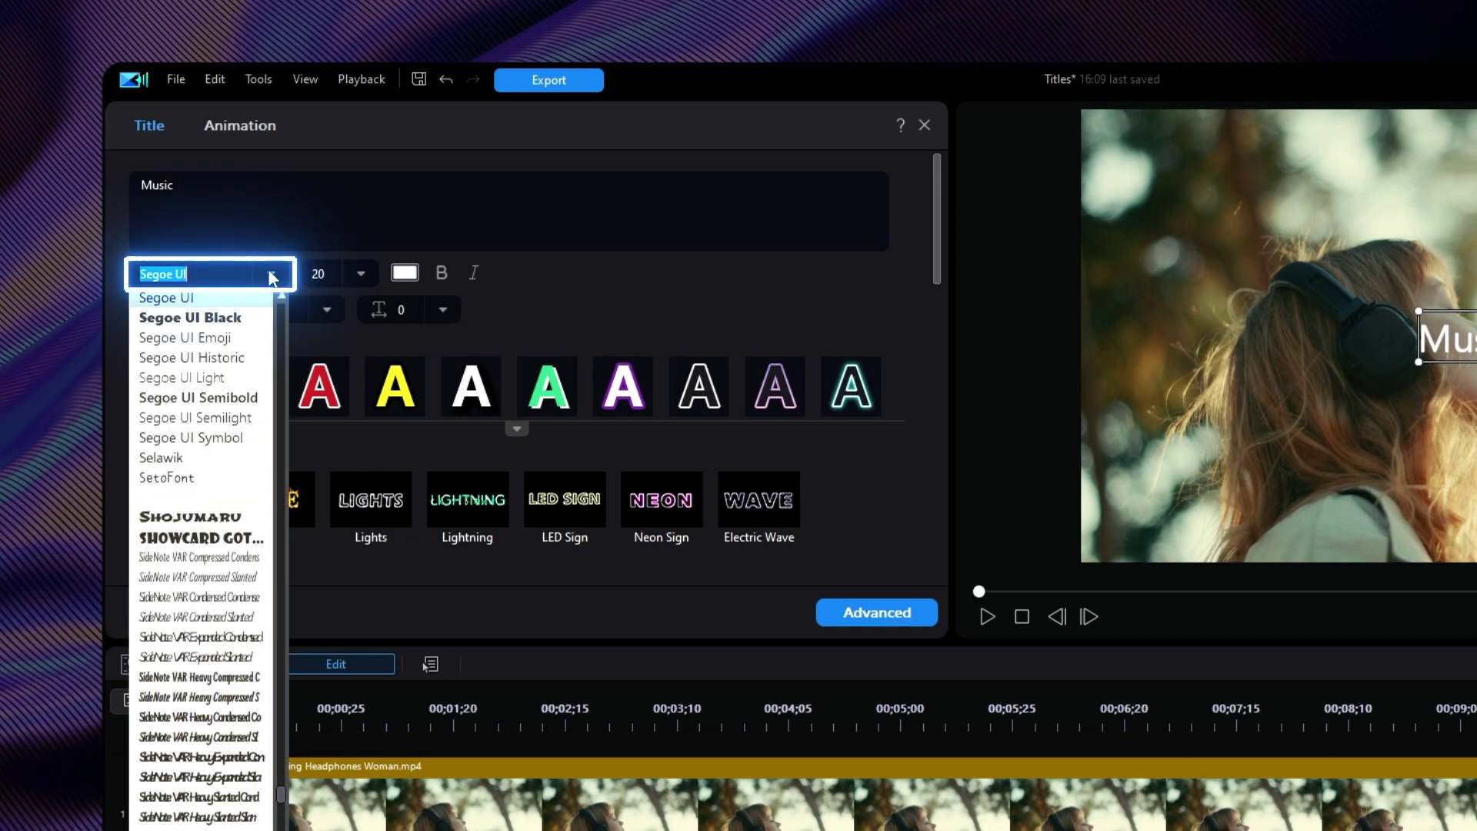
left_click(255, 316)
left_click(360, 272)
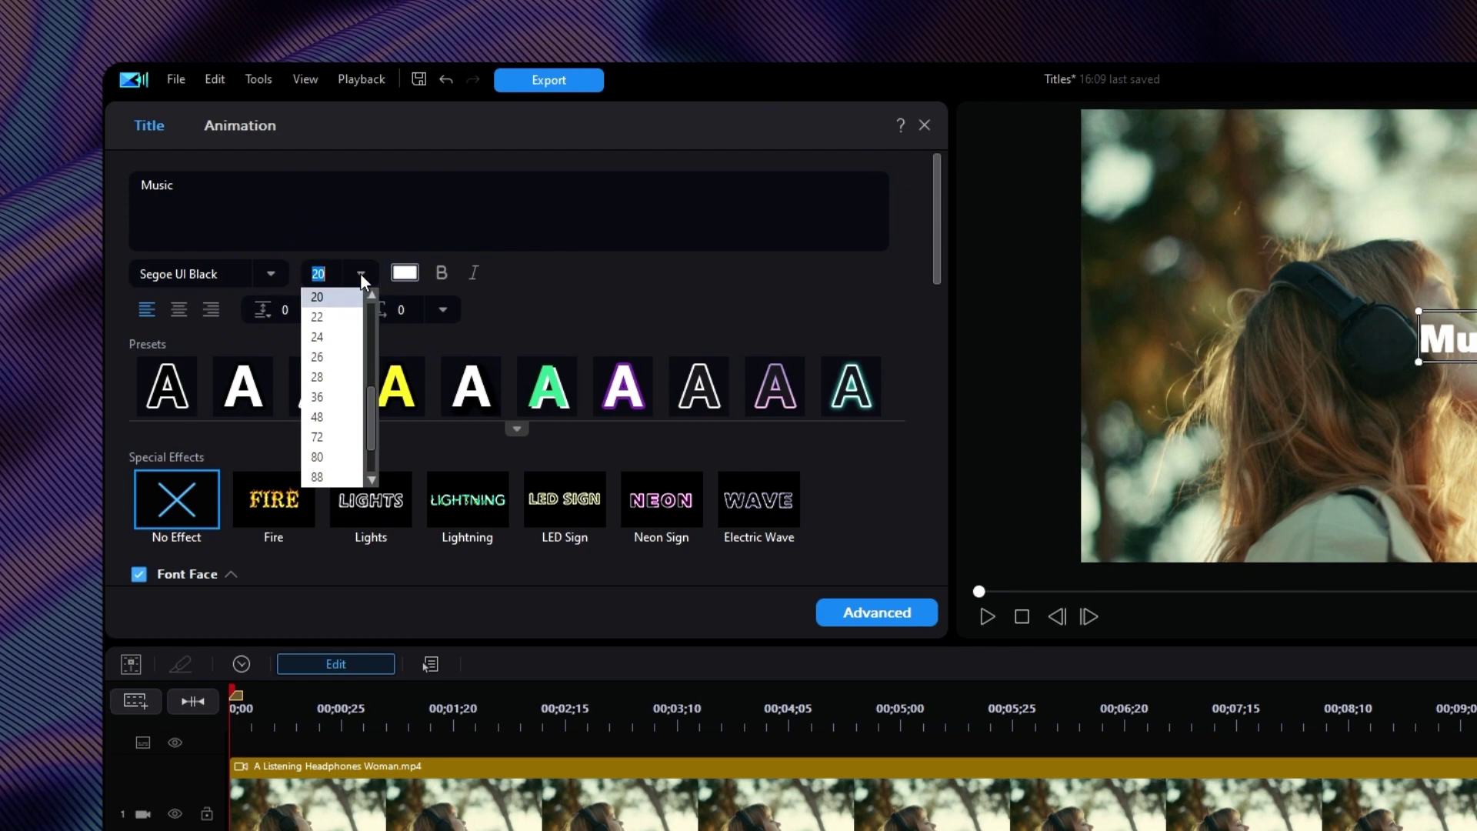
left_click(337, 405)
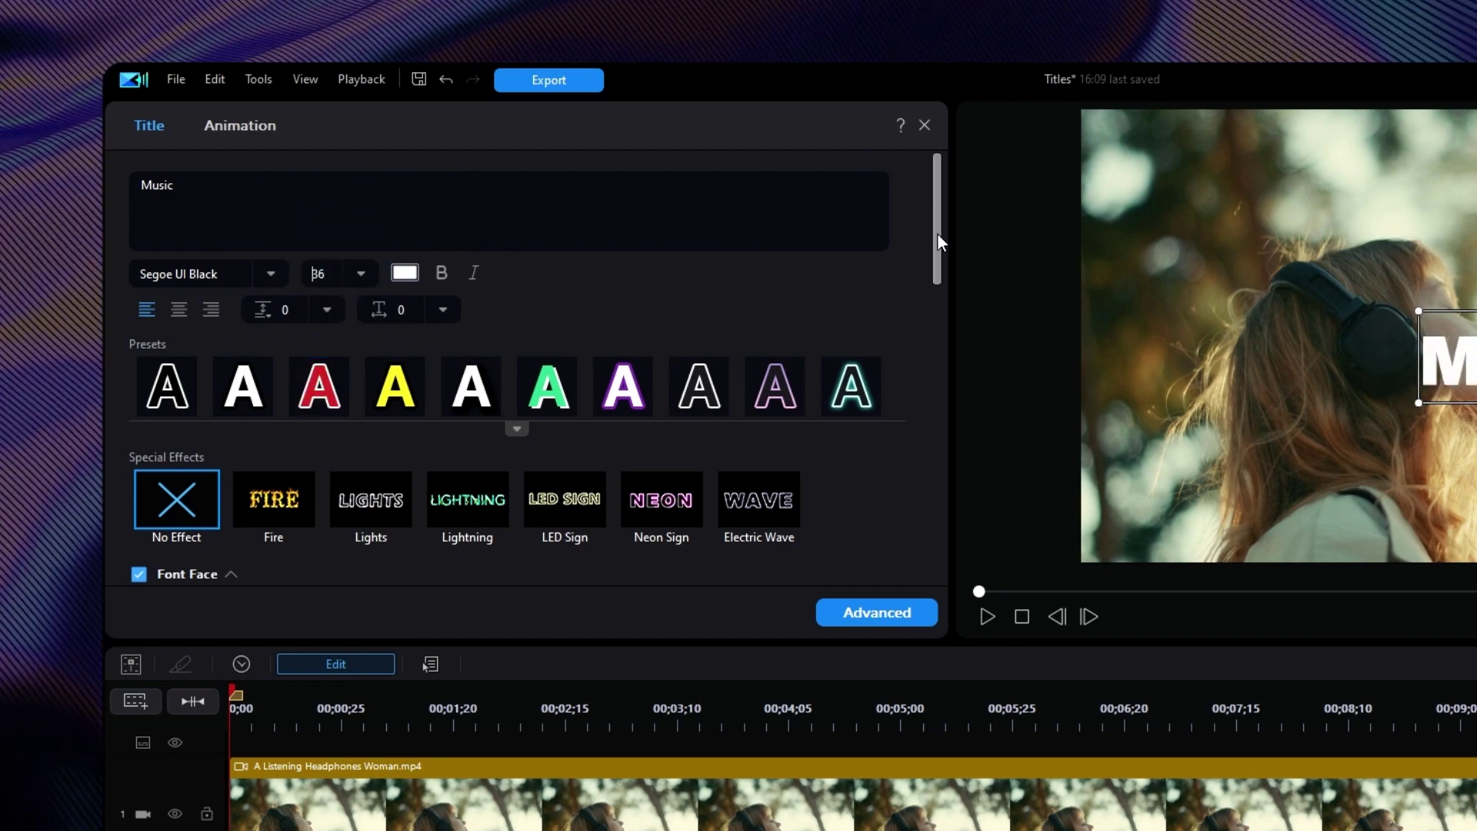
Set the title's horizontal position to X 0.750 and show the animation presets
left_click_drag(937, 232, 911, 574)
double_click(266, 407)
type("0.75")
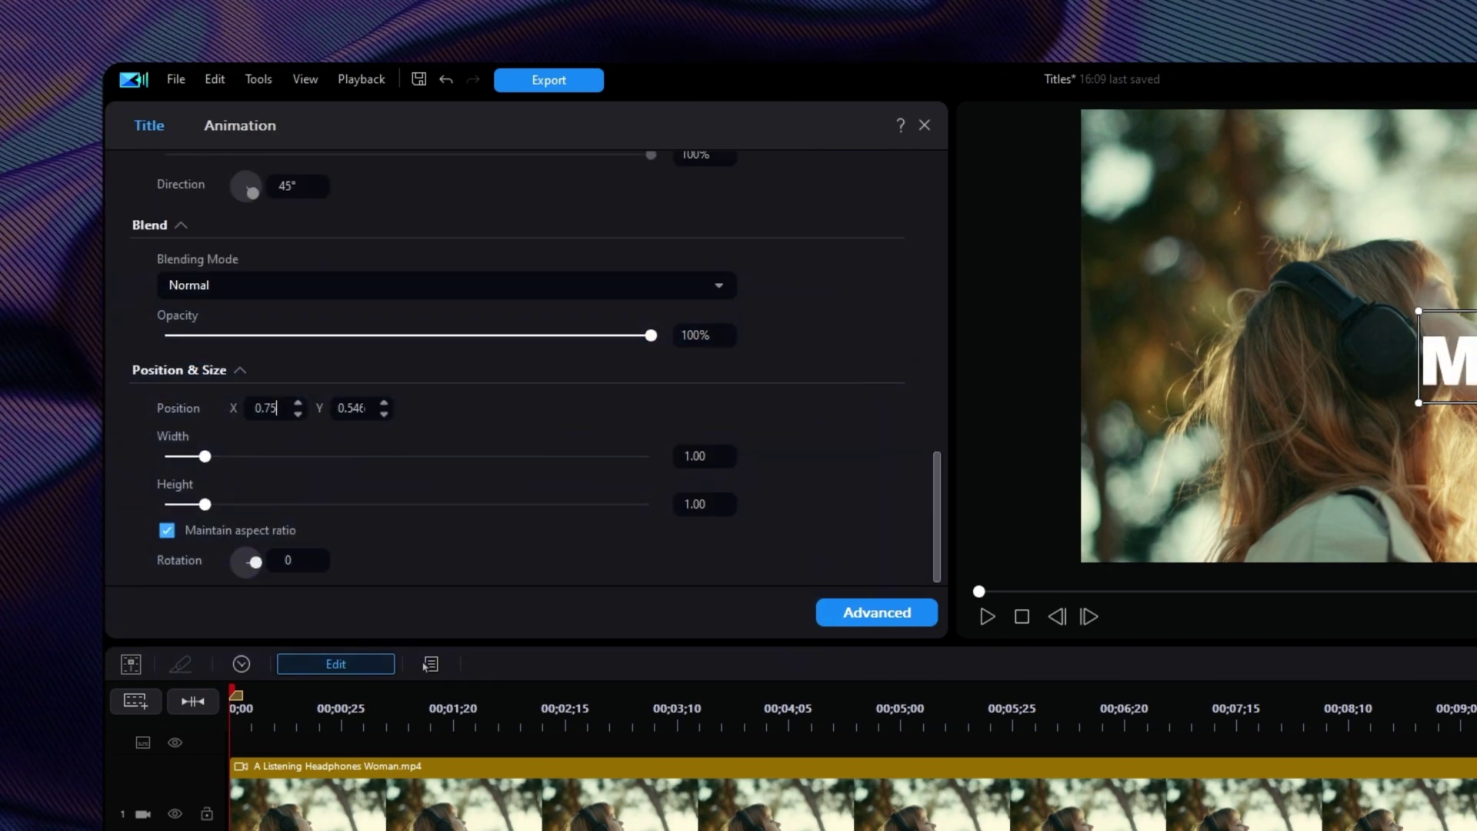
key("Tab")
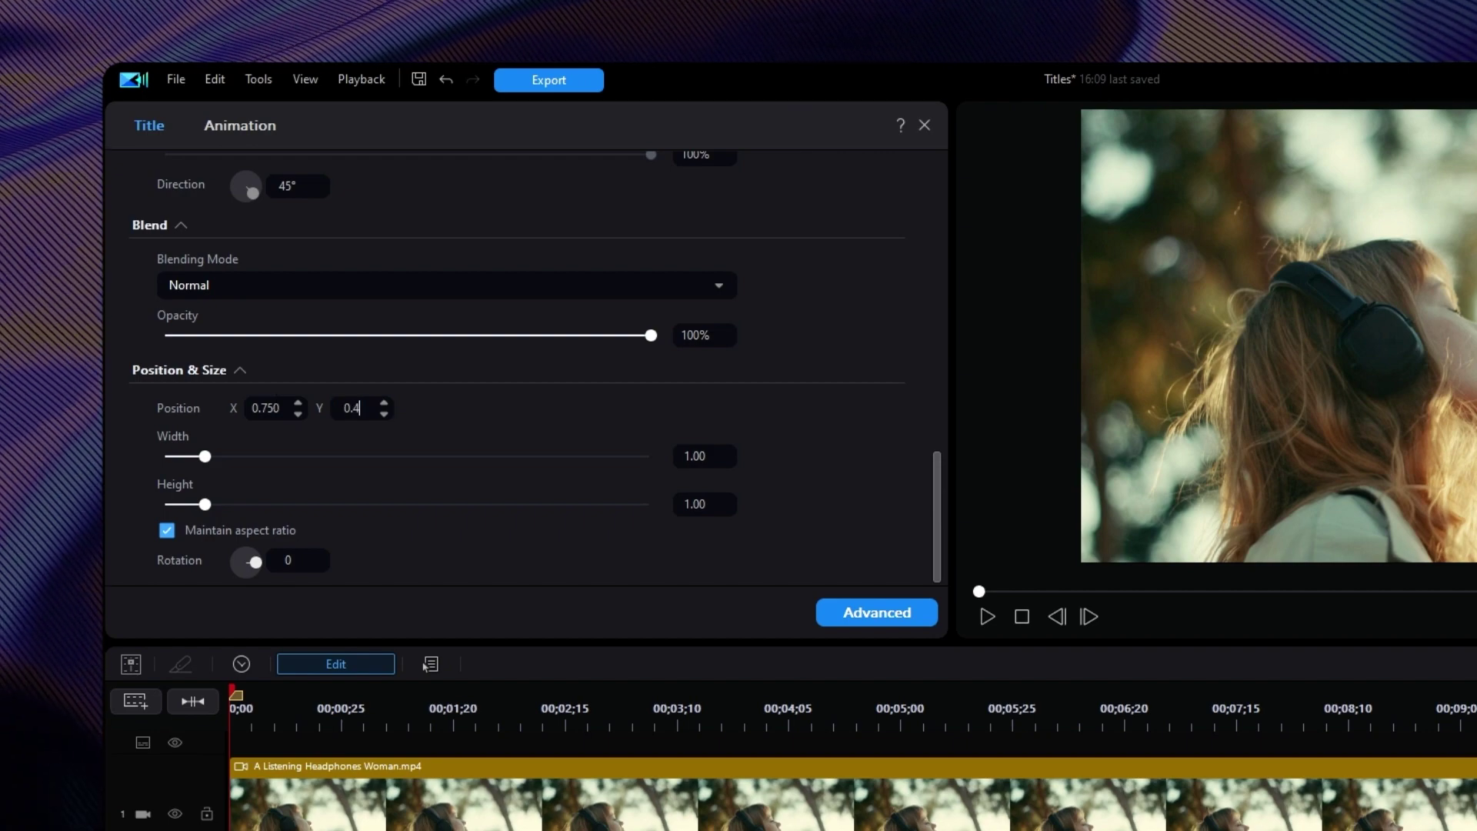
type("00")
left_click(242, 127)
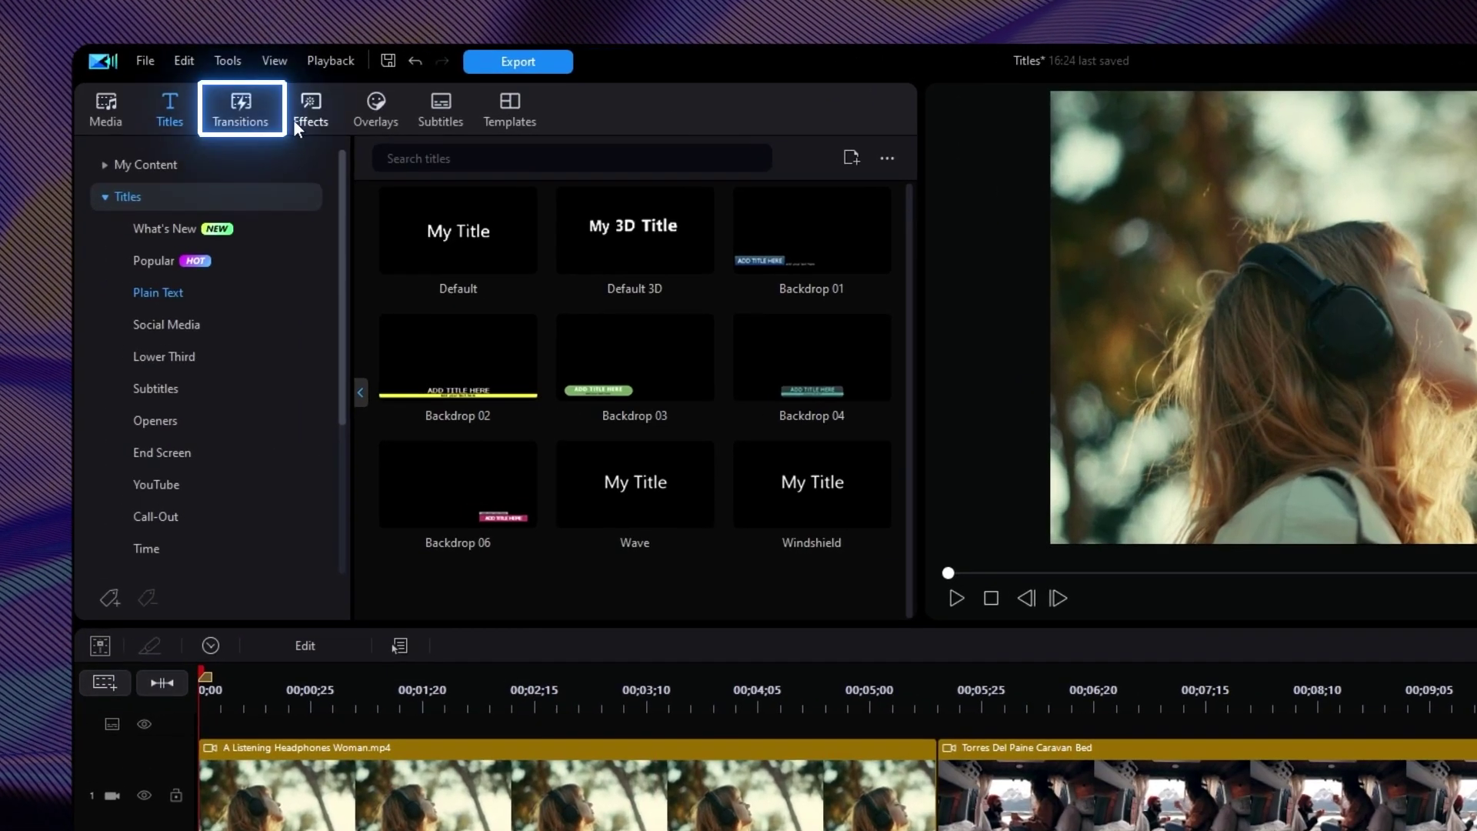
Add Sparkle Transitions 03 between the woman and caravan clips, shorten it to 1;23, and preview it
left_click(231, 107)
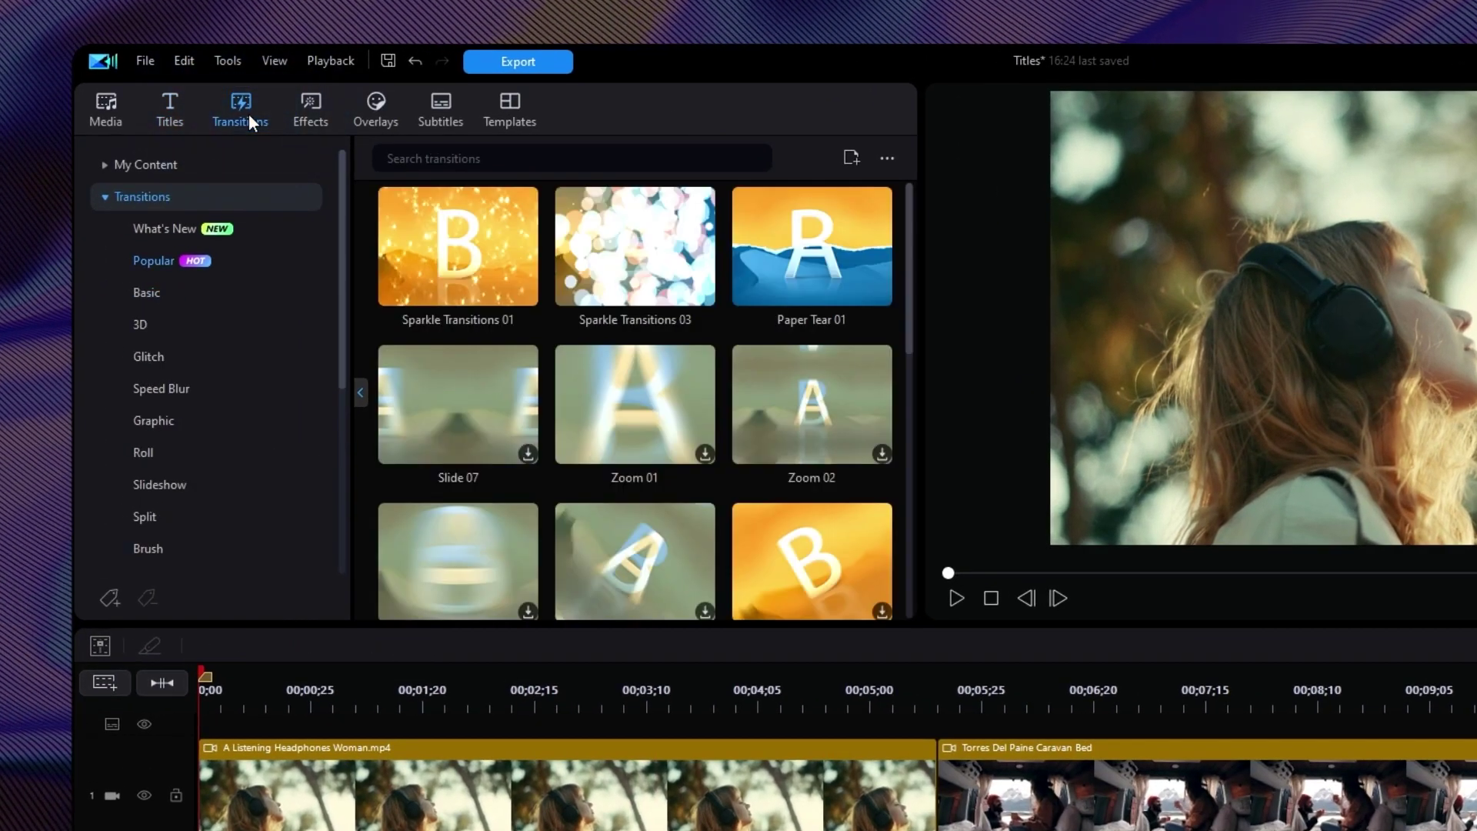
left_click_drag(634, 247, 777, 496)
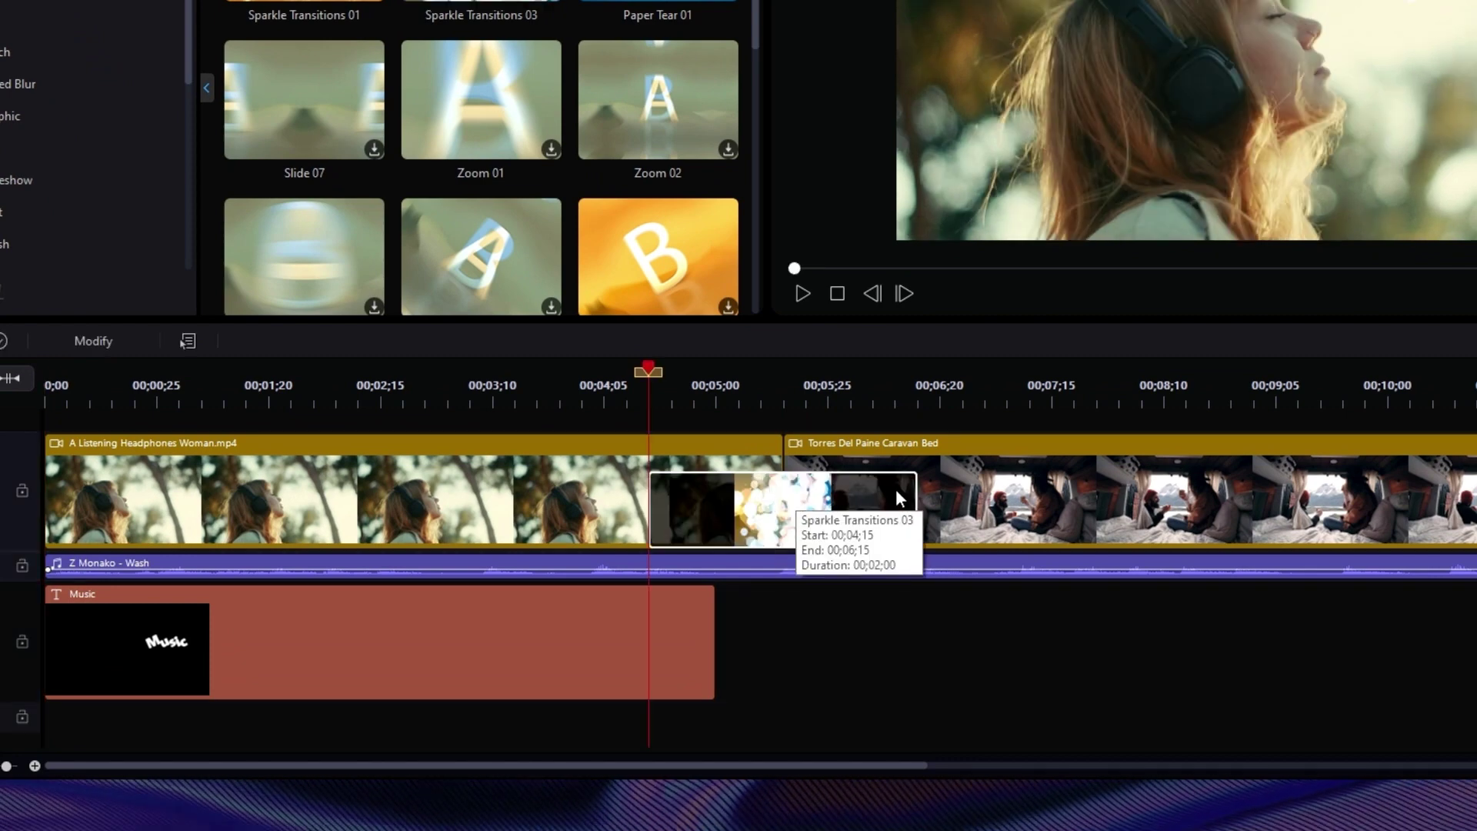
mouse_move(916, 500)
left_mouse_down()
mouse_move(1135, 520)
mouse_move(908, 514)
mouse_move(888, 498)
left_mouse_up()
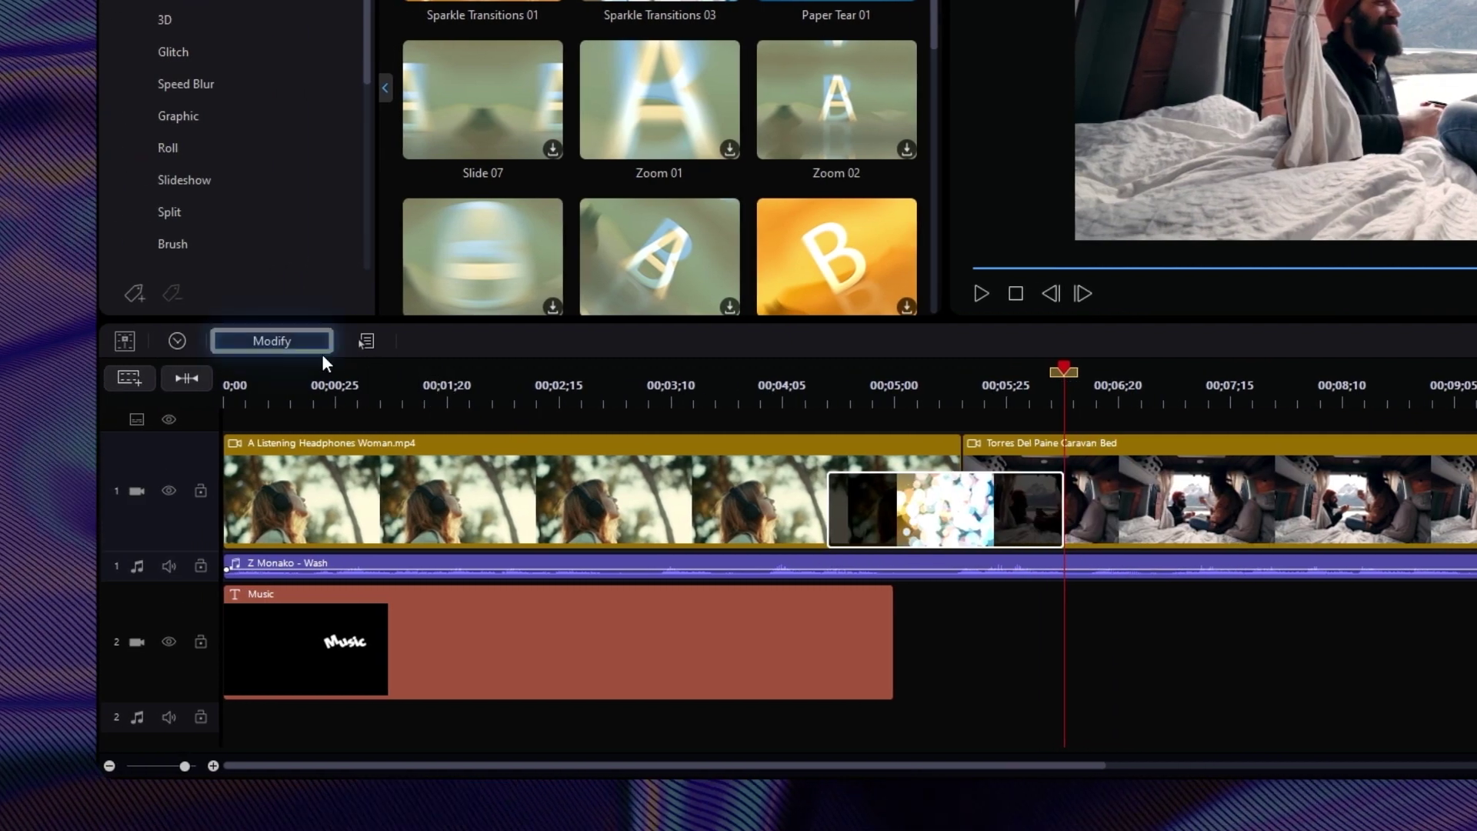
left_click(303, 350)
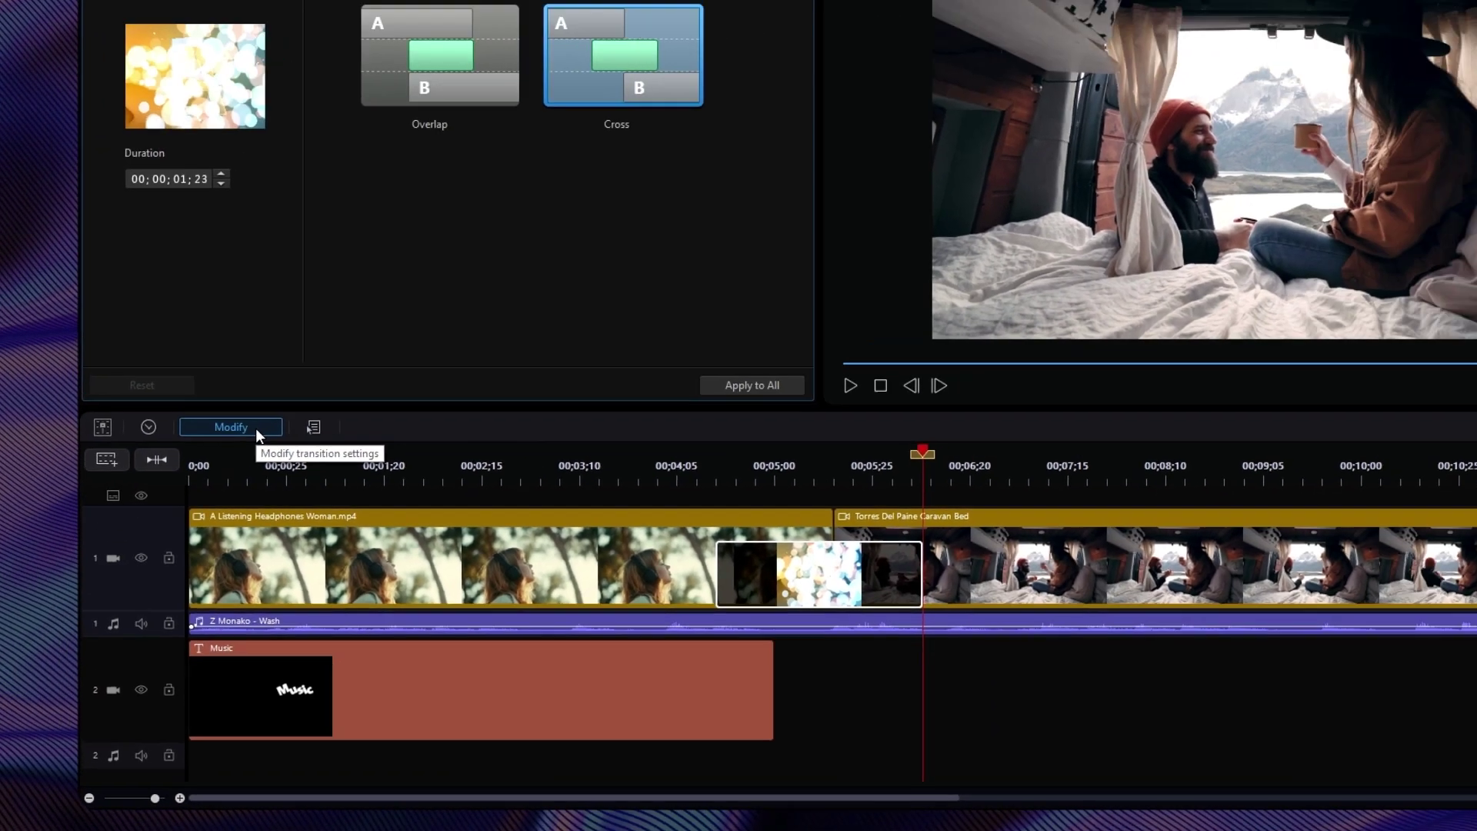
left_click(741, 463)
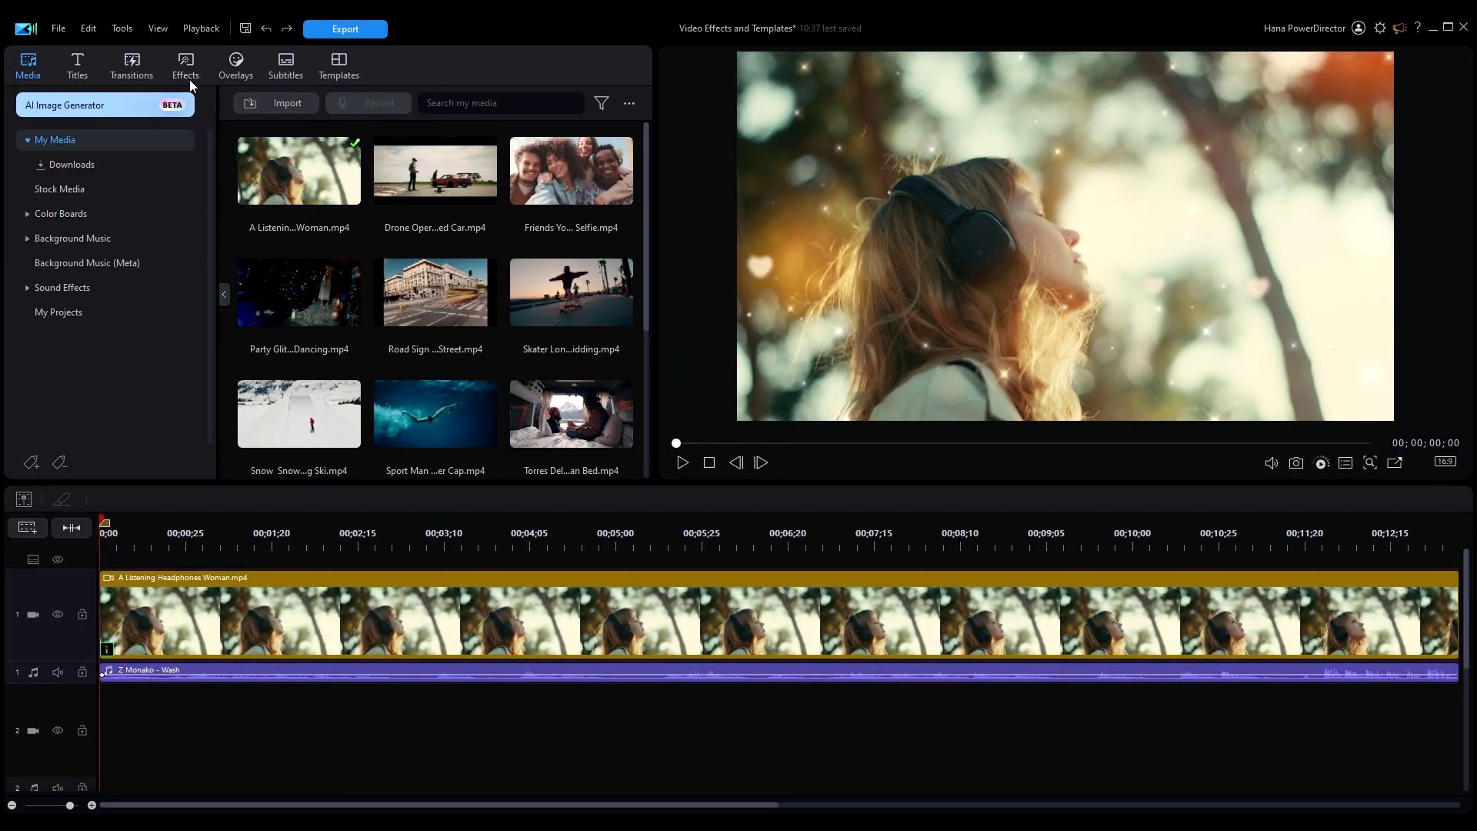
Apply the Urban Minimalist heavy 01 Color LUT to the woman clip at strength 47
left_click(189, 74)
left_click(115, 209)
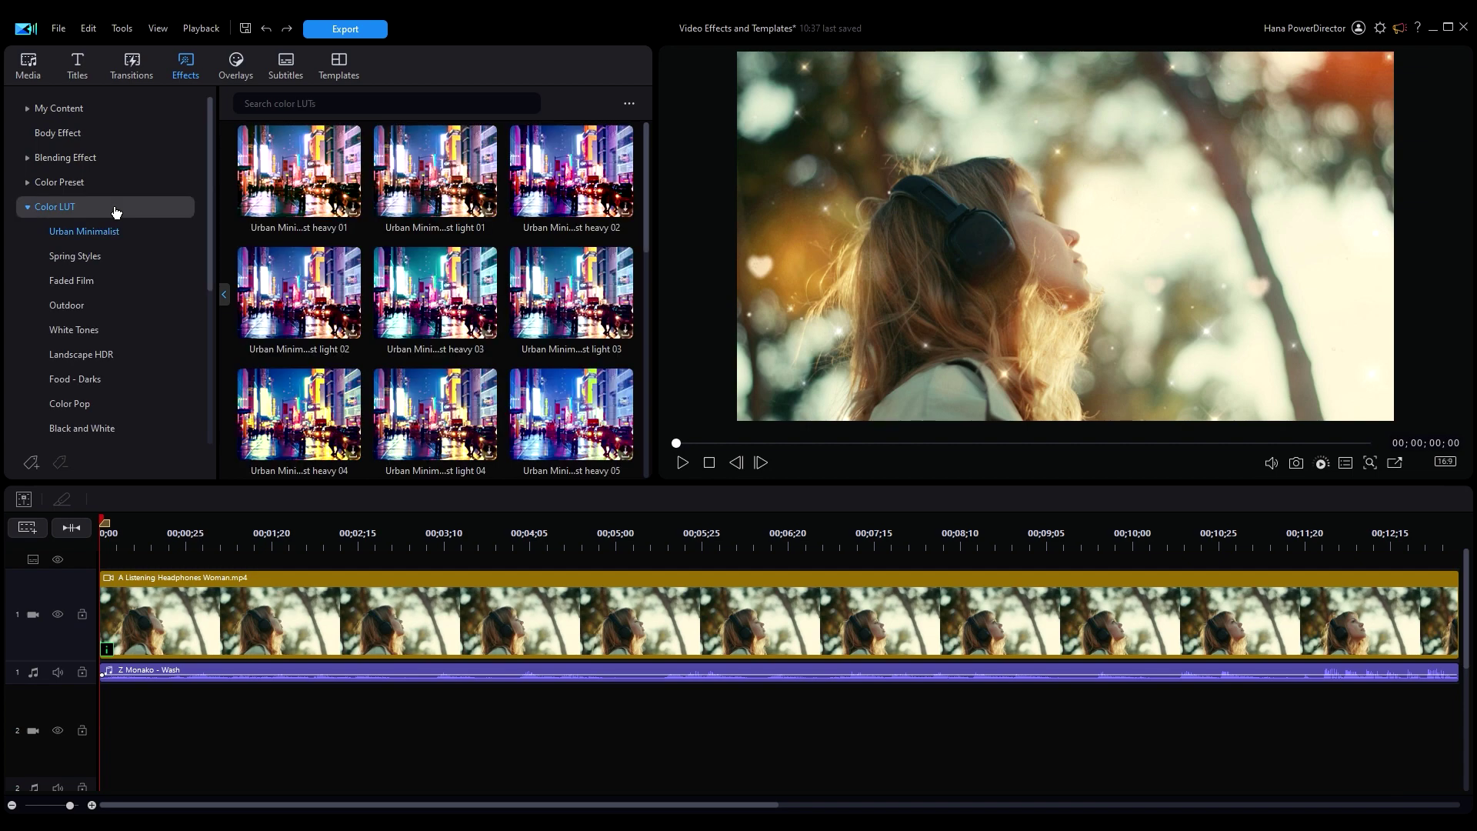
left_click_drag(277, 203, 223, 519)
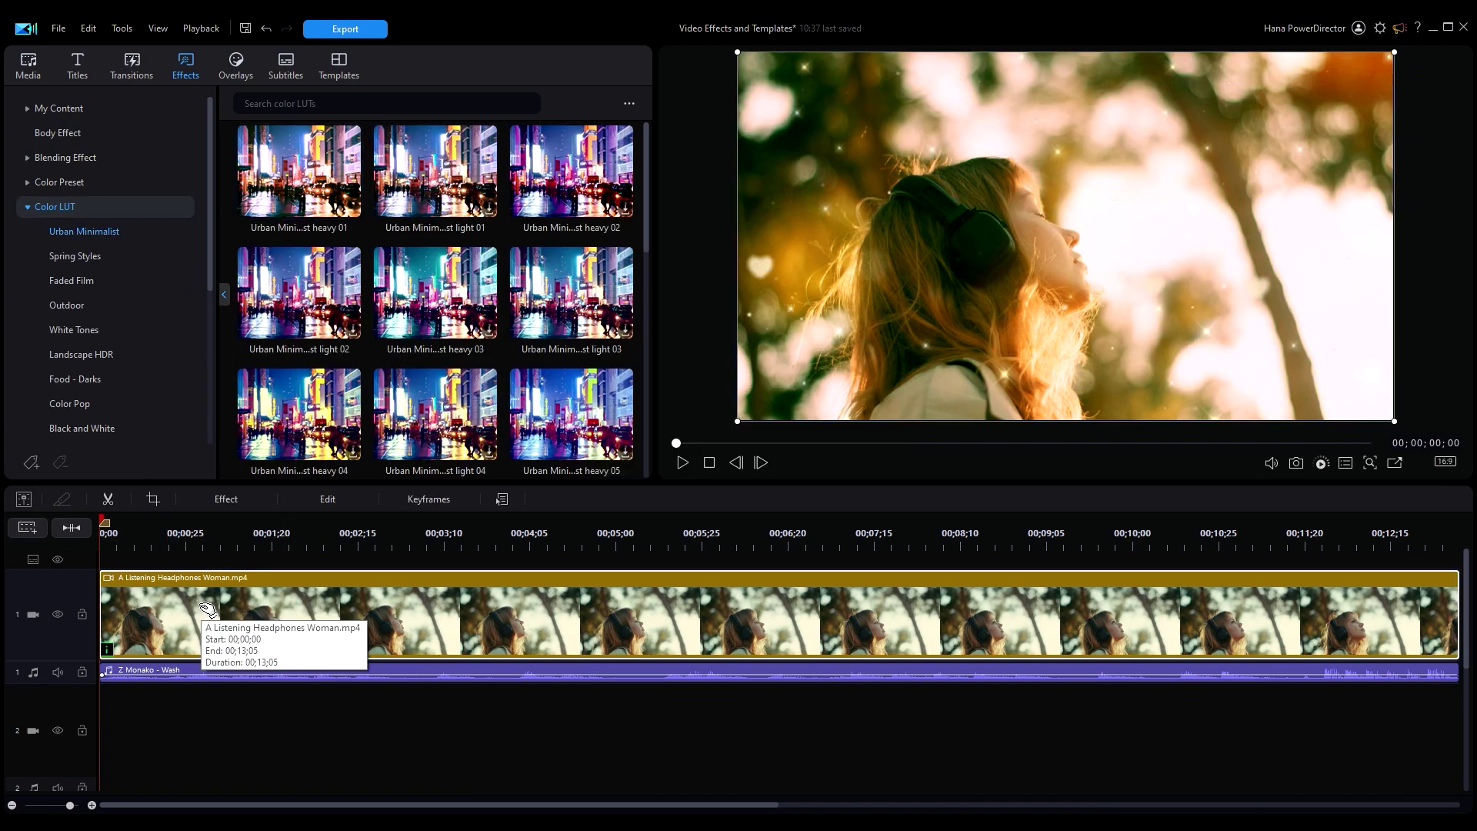
left_click(233, 504)
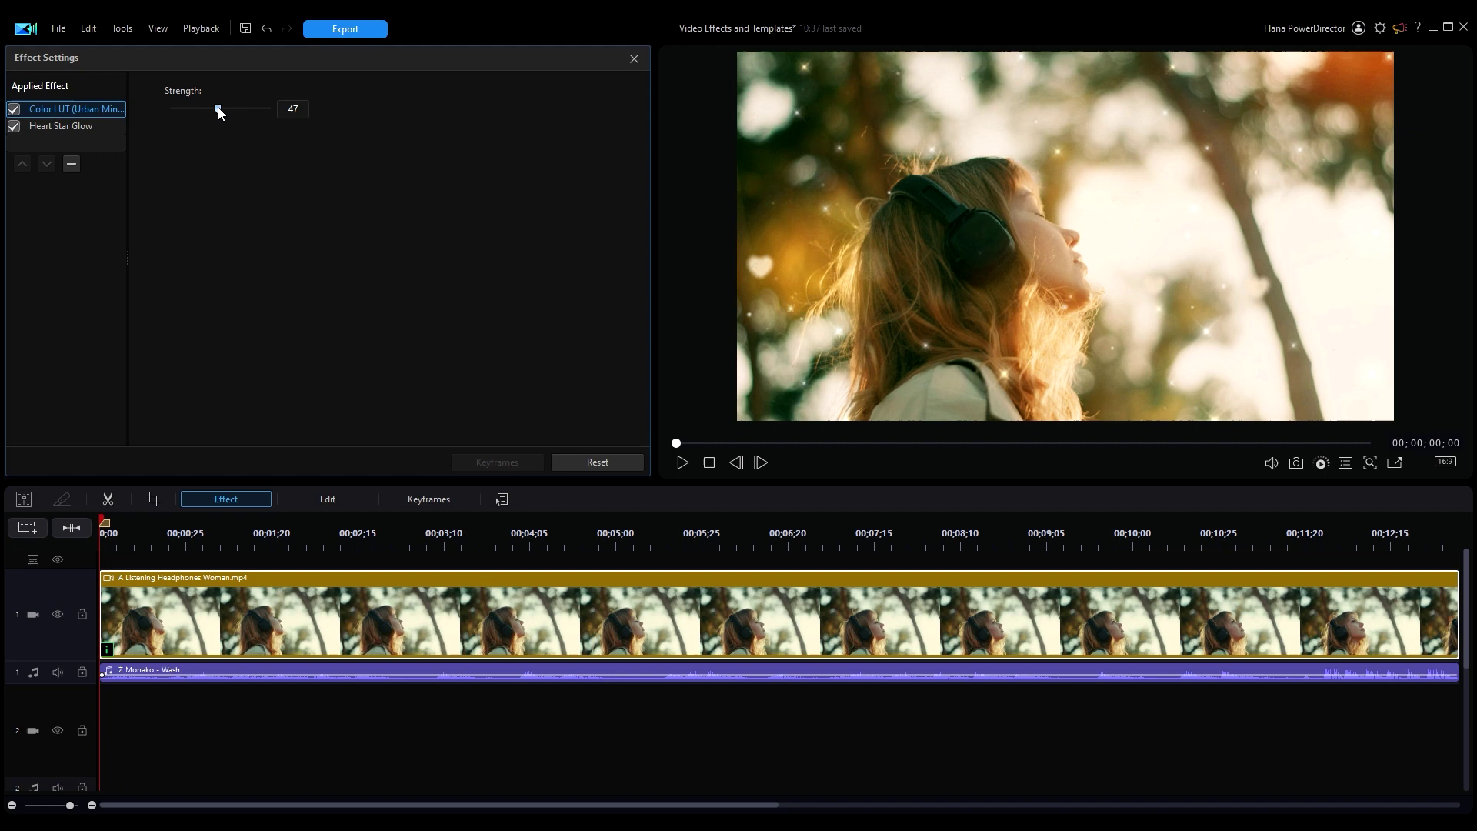
left_click(633, 59)
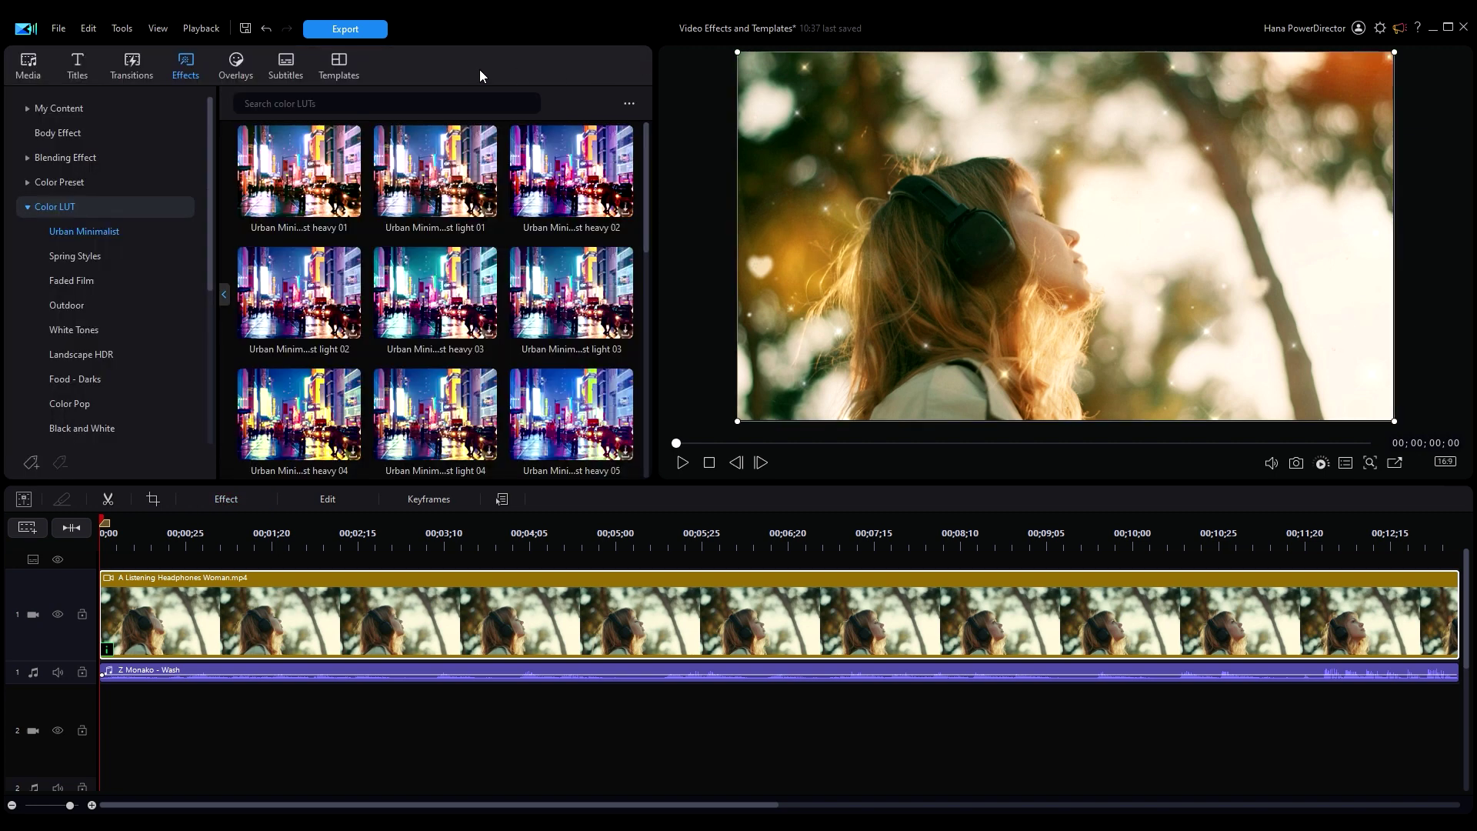
Load the Trends intro template at the timeline start in Video Intro Designer
left_click(329, 73)
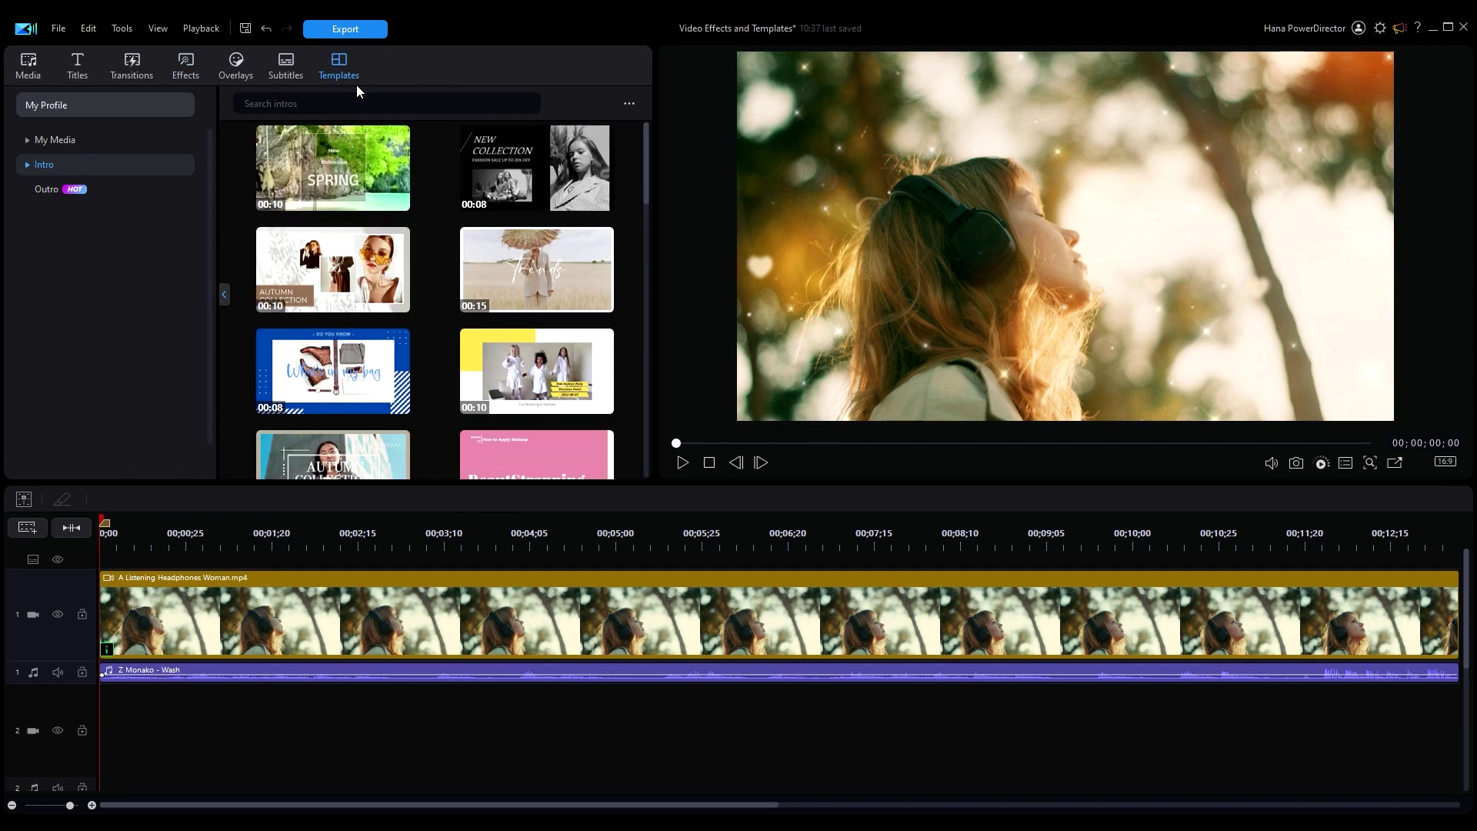
mouse_move(473, 253)
left_mouse_down()
mouse_move(143, 590)
mouse_move(98, 604)
left_mouse_up()
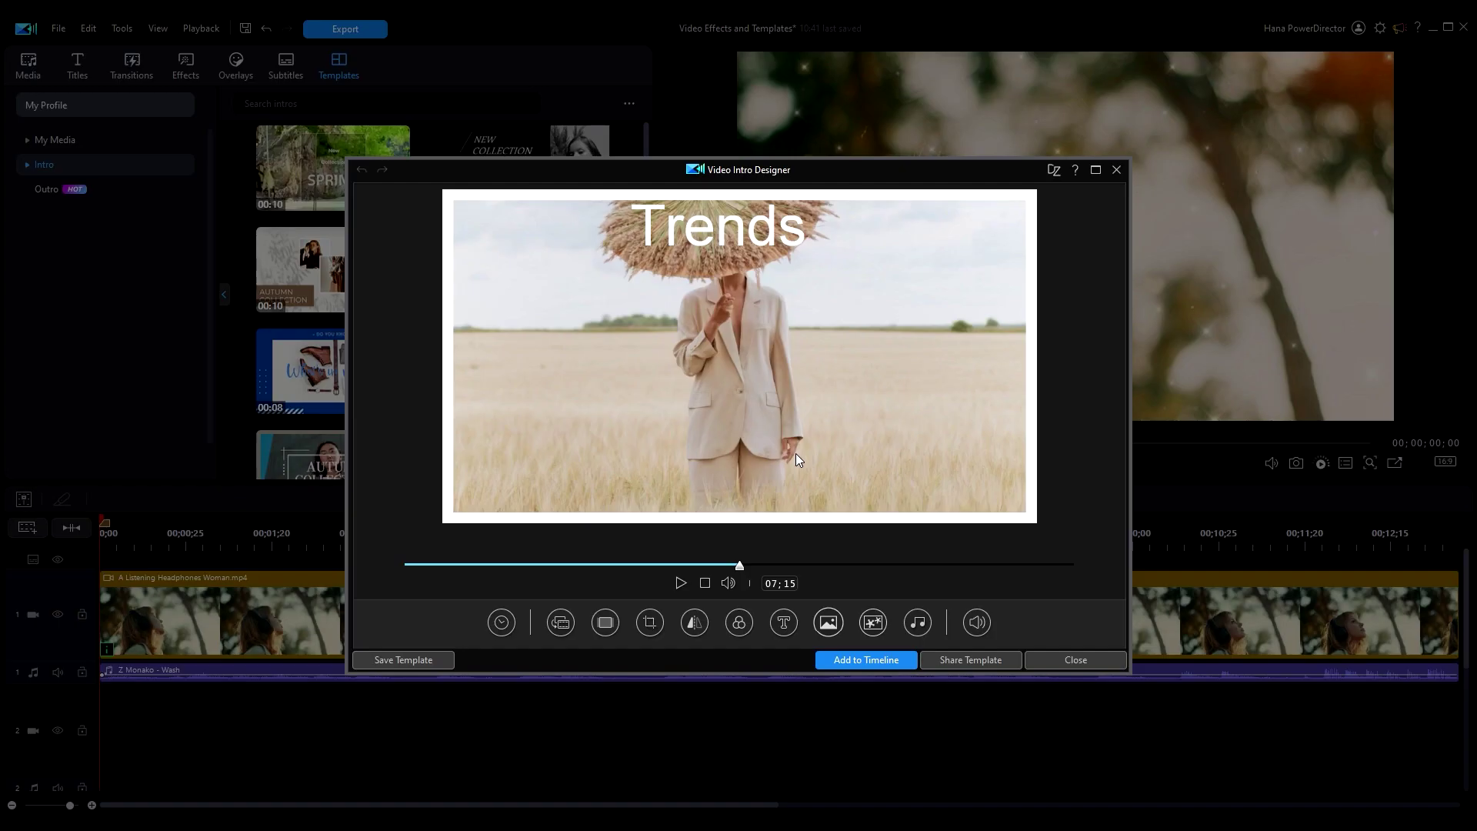